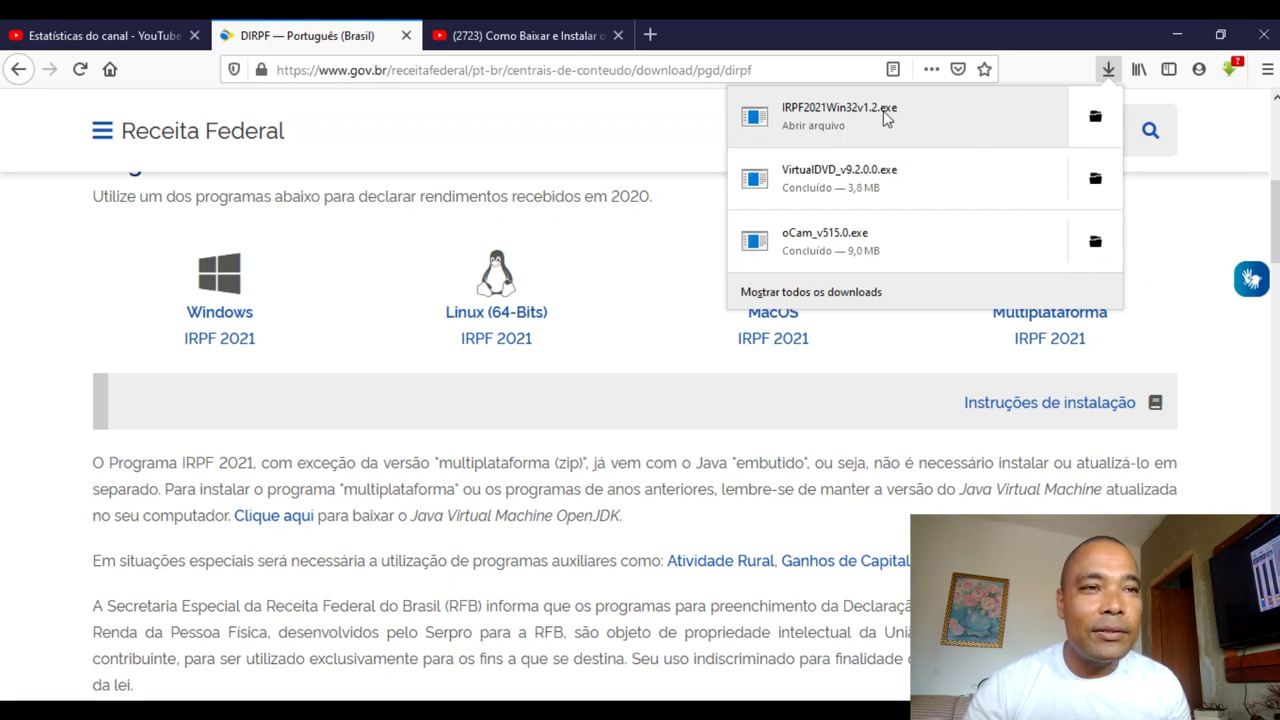
Install IRPF2021 from the downloaded IRPF2021Win32v1.2.exe into C:\Arquivos de Programas RFB\IRPF2021, with a desktop shortcut.
{"action": "left_click", "coordinate": [852, 117]}
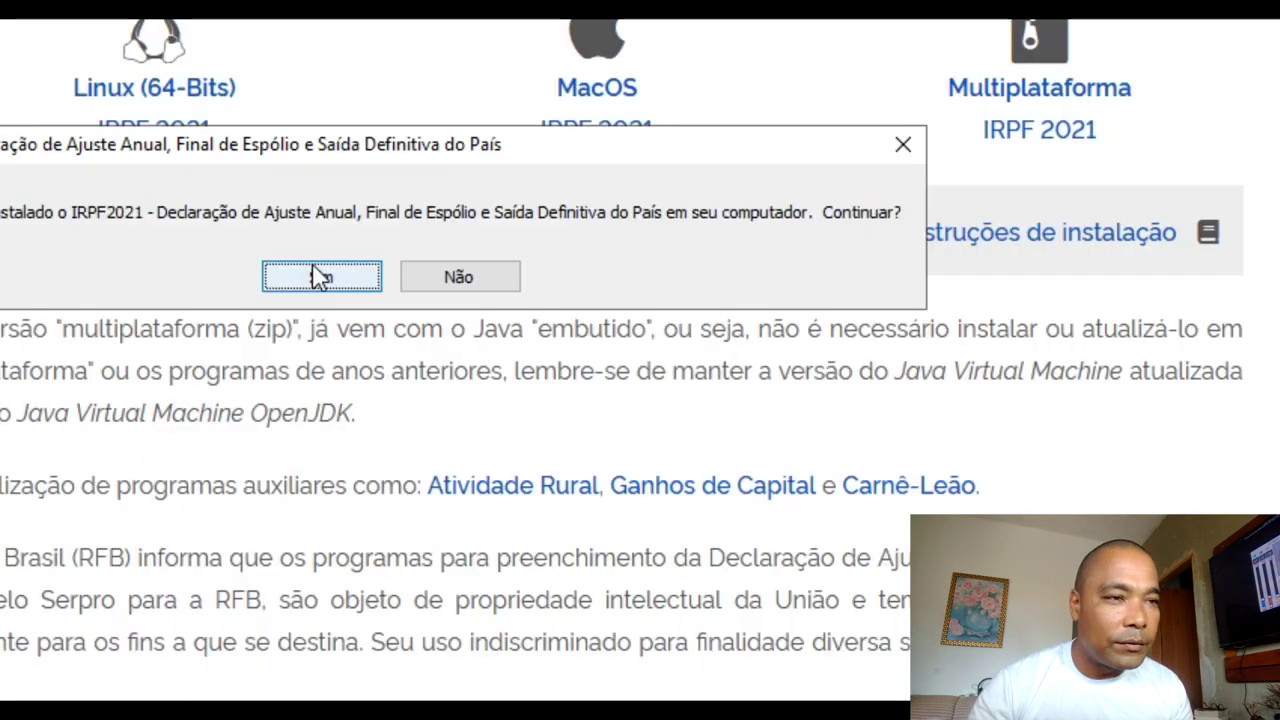
{"action": "left_click", "coordinate": [320, 277]}
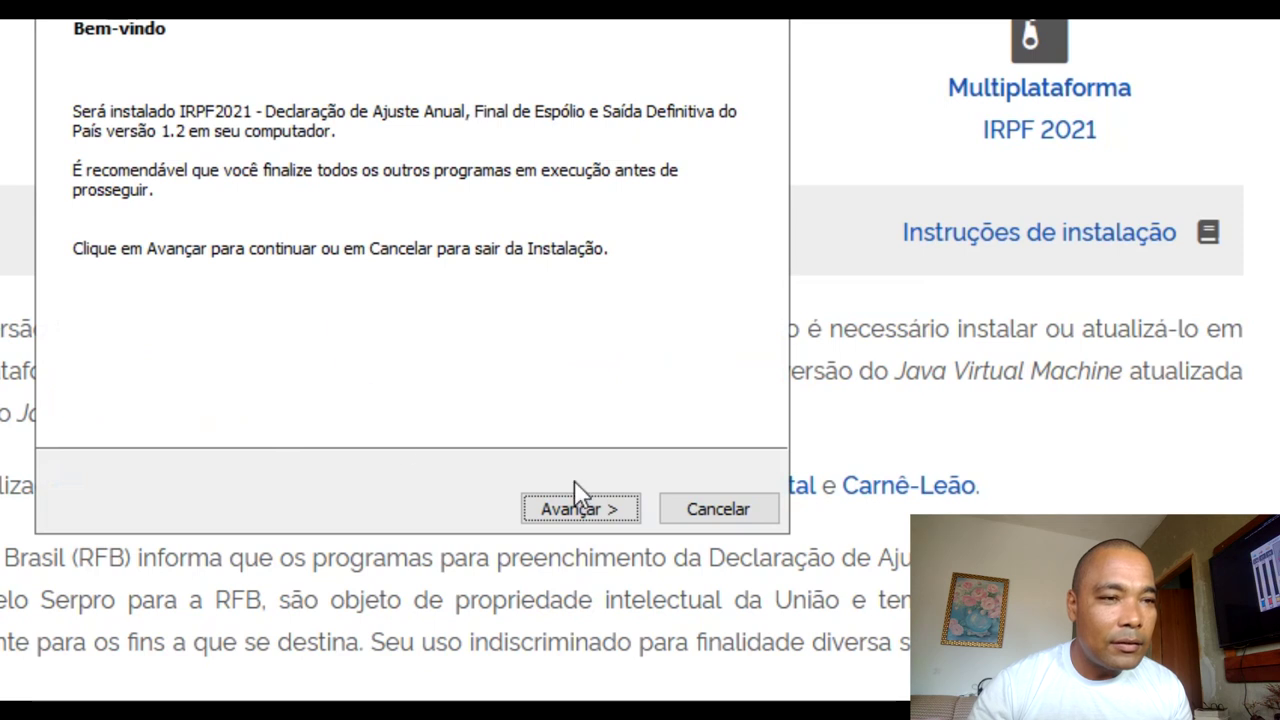
{"action": "left_click", "coordinate": [591, 516]}
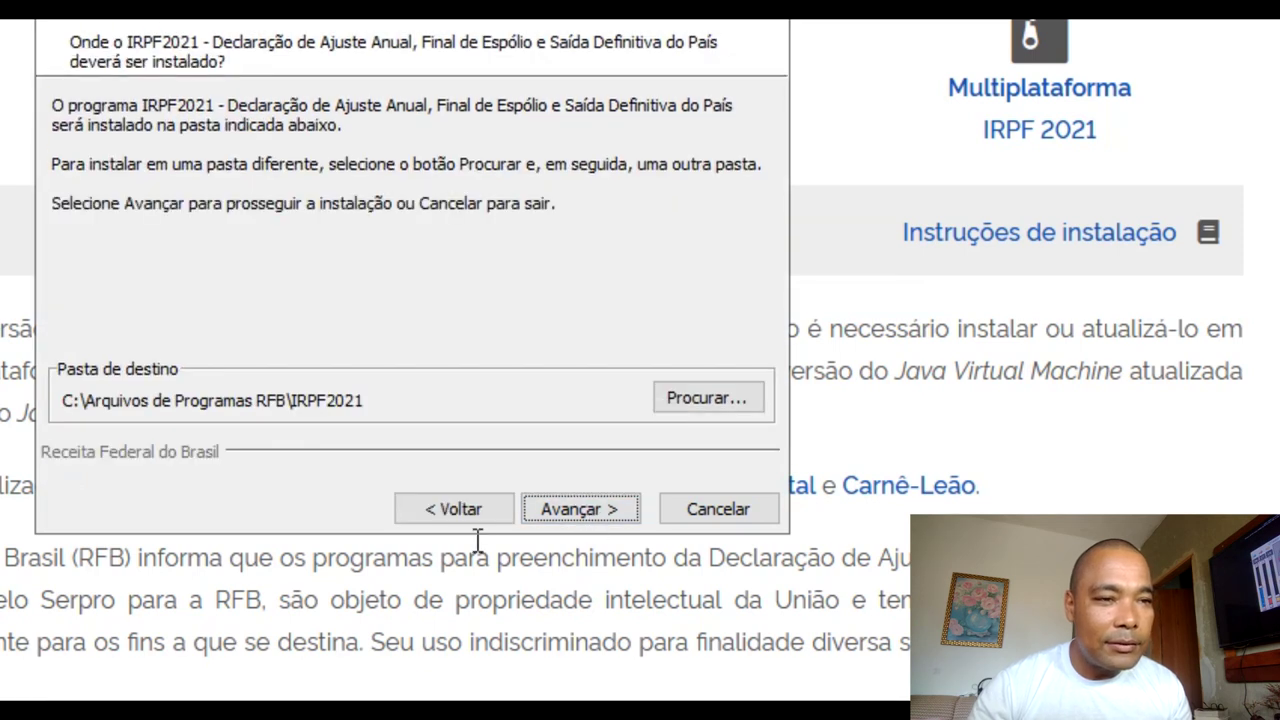
{"action": "left_click", "coordinate": [577, 510]}
{"action": "left_click", "coordinate": [577, 509]}
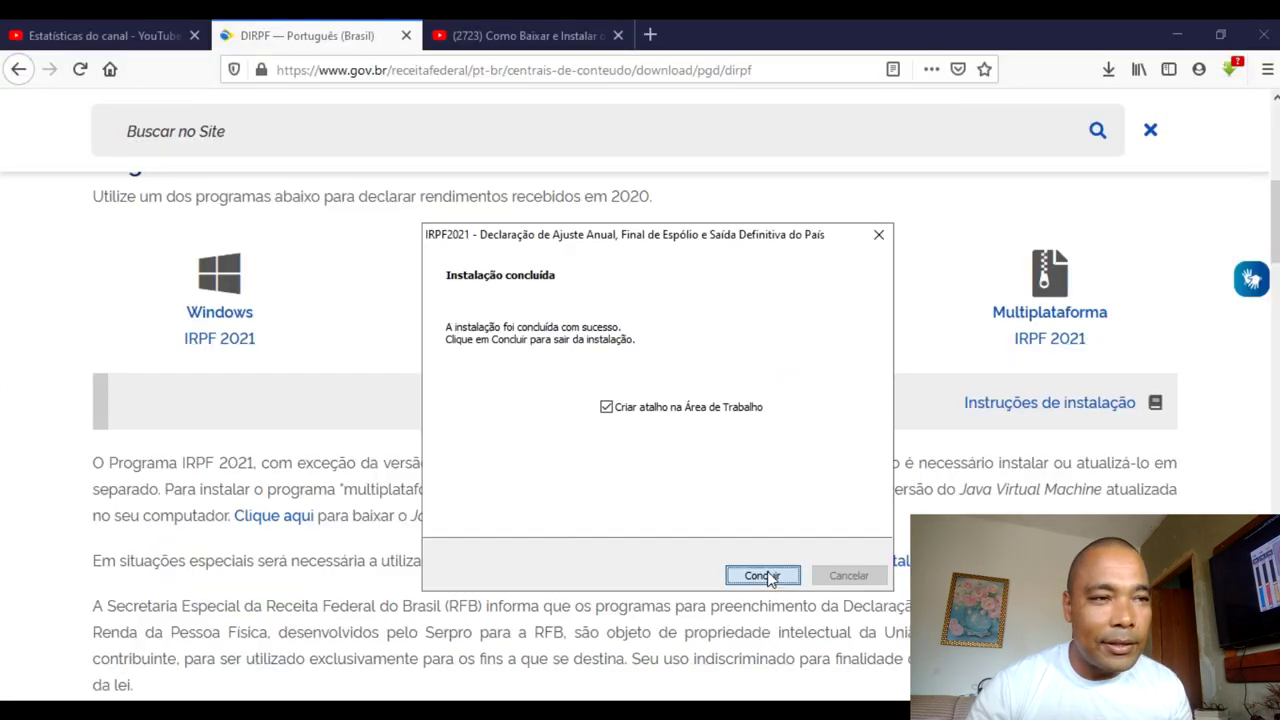
{"action": "left_click", "coordinate": [590, 512]}
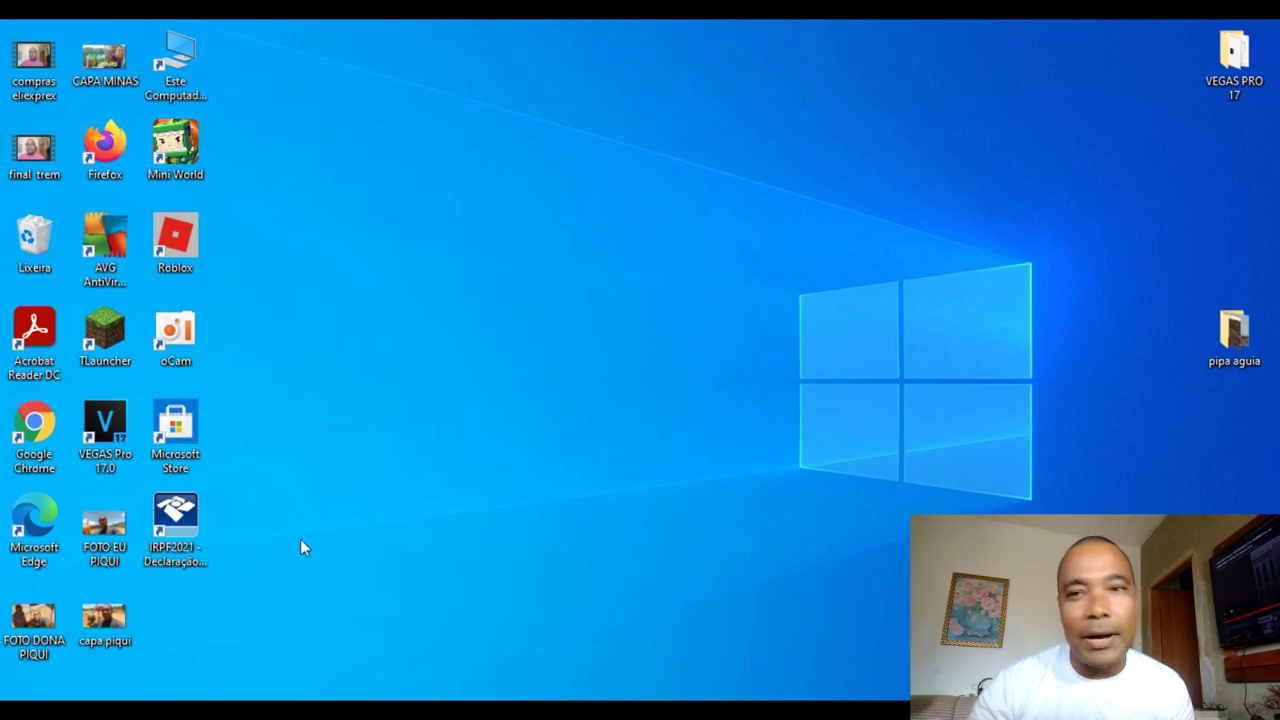
Open the IRPF 2021 program and create a blank Declaração de Ajuste Anual with the taxpayer's CPF and name.
{"action": "left_click", "coordinate": [175, 528]}
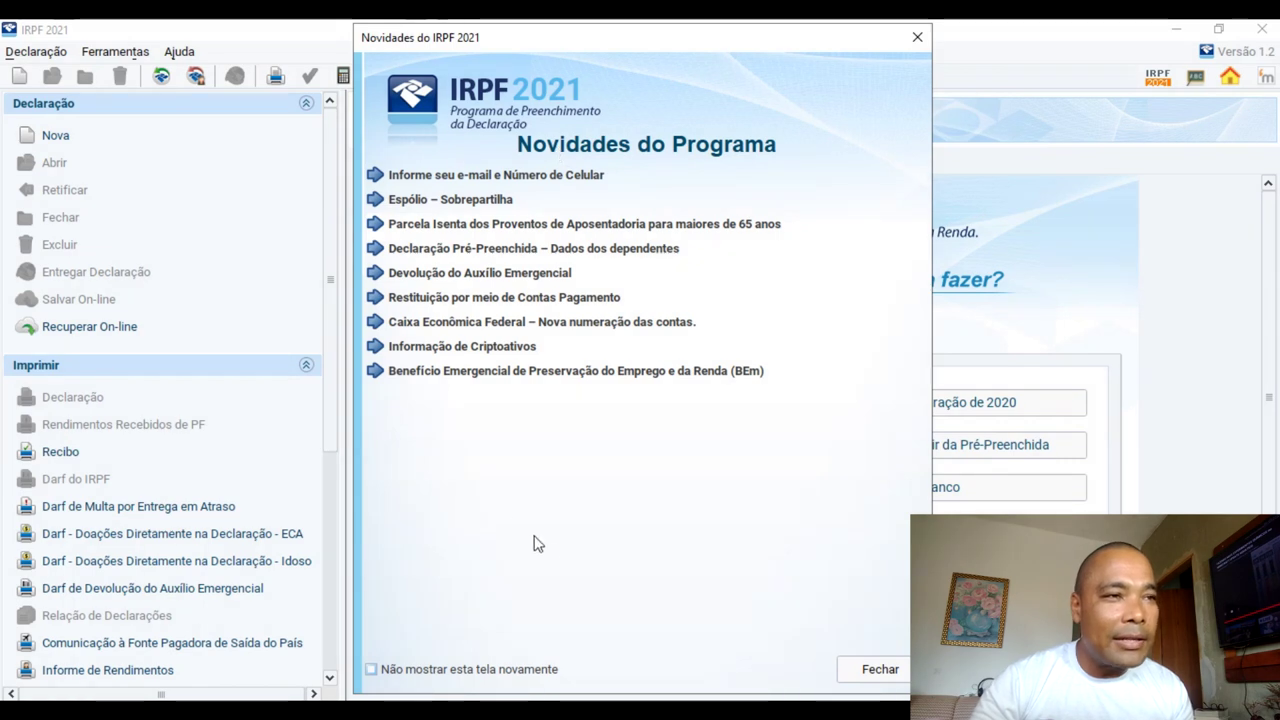
{"action": "left_click", "coordinate": [880, 669]}
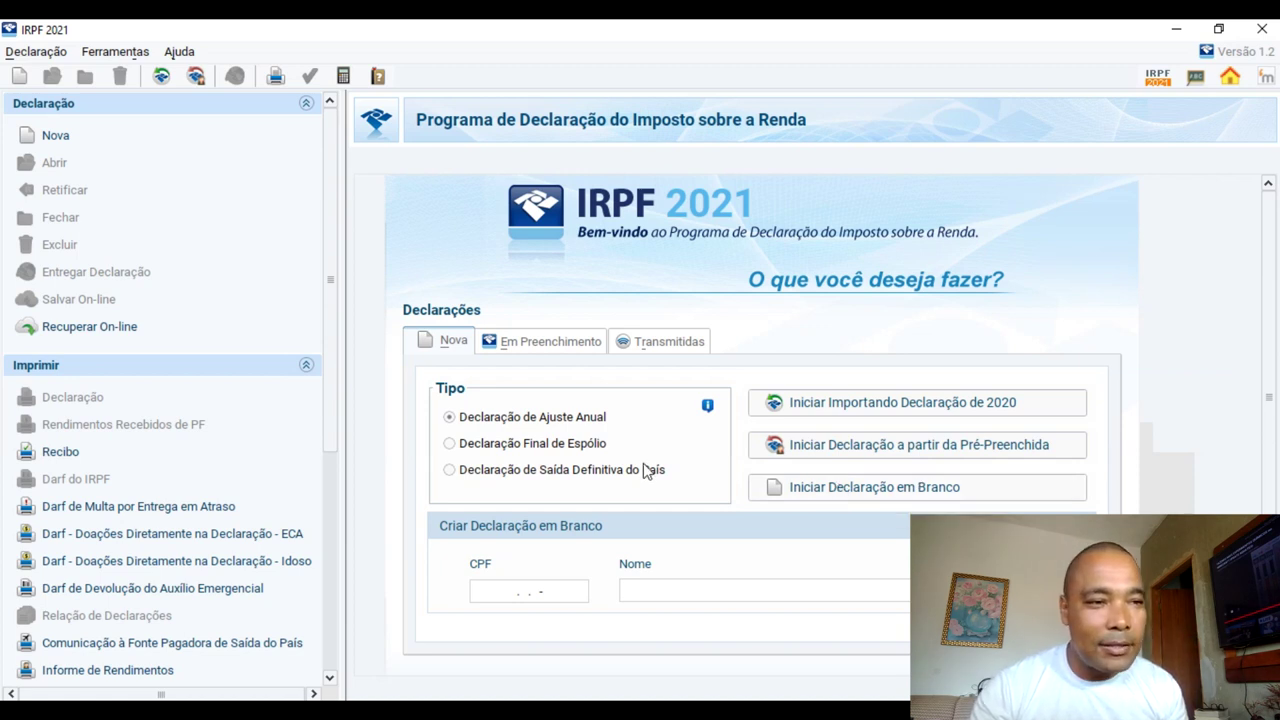
{"action": "double_click", "coordinate": [502, 595]}
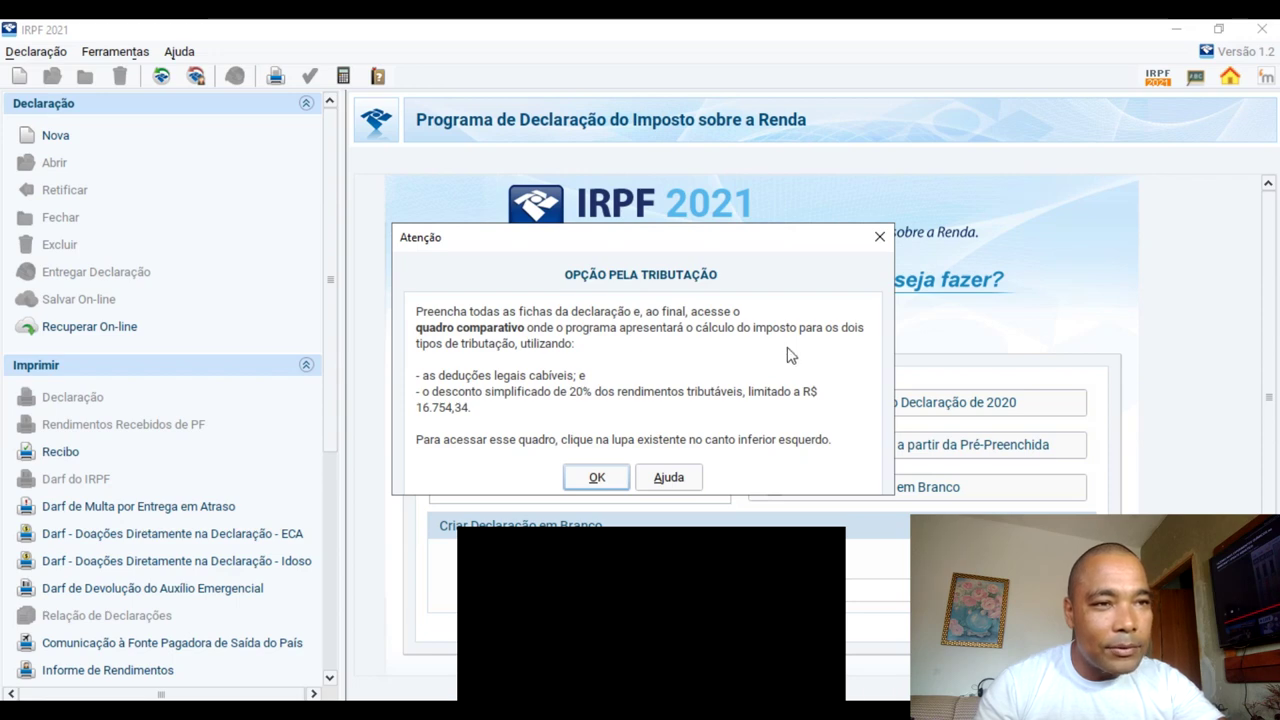
{"action": "left_click", "coordinate": [597, 478]}
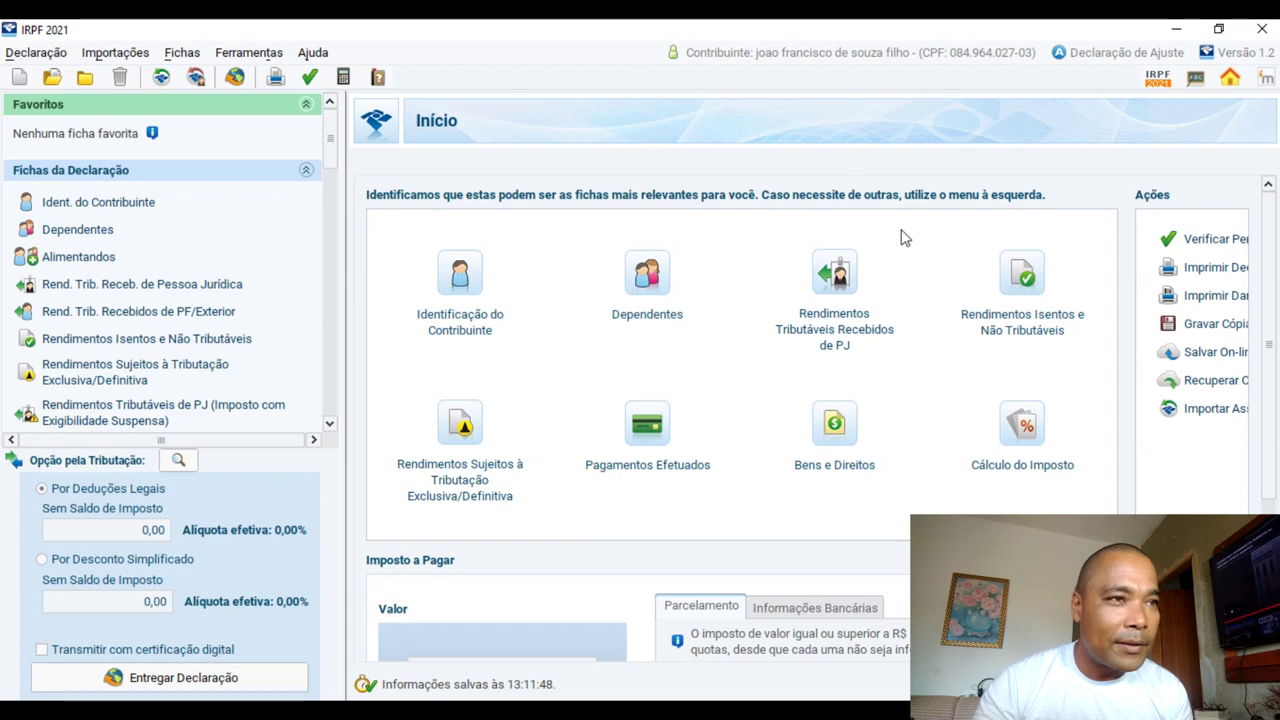
Open the Identificação do Contribuinte form and set the declaration type to Declaração de Ajuste Anual Original.
{"action": "mouse_move", "coordinate": [1274, 320]}
{"action": "left_mouse_down"}
{"action": "mouse_move", "coordinate": [1277, 436]}
{"action": "mouse_move", "coordinate": [1276, 320]}
{"action": "left_mouse_up"}
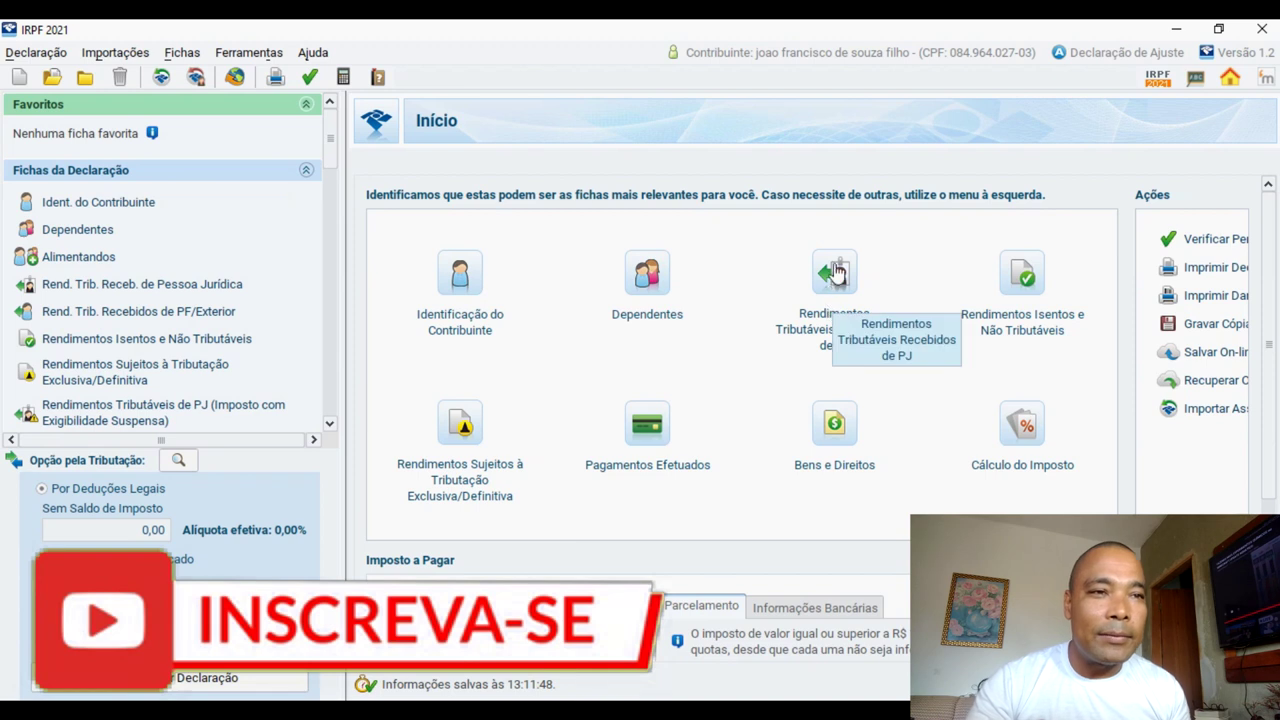
{"action": "left_click", "coordinate": [460, 276]}
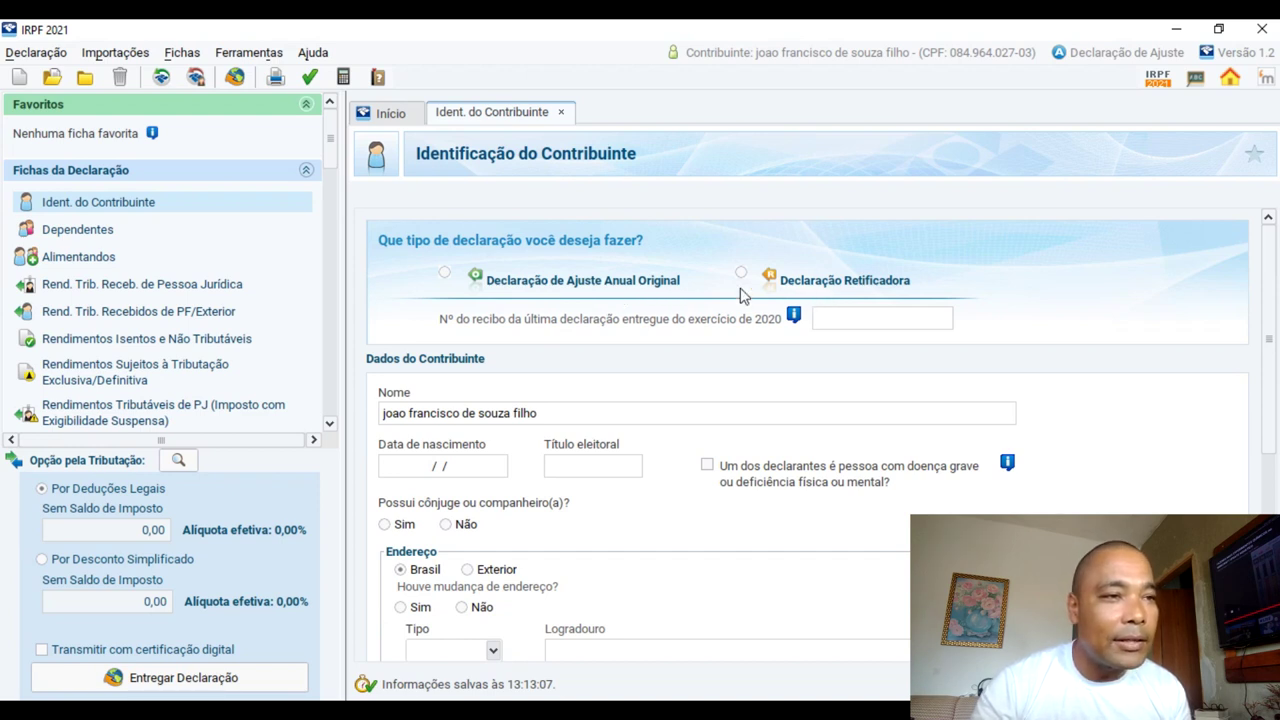
{"action": "left_click", "coordinate": [444, 274]}
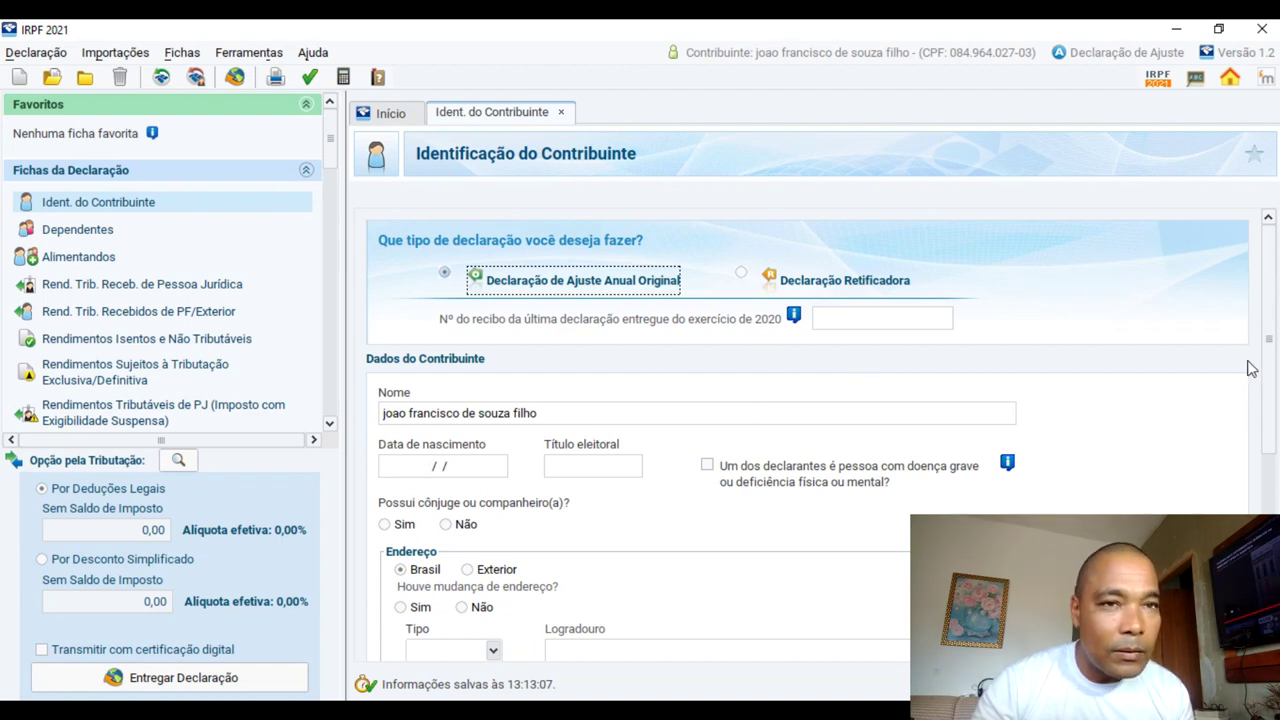
Set Natureza da ocupação to "01 - Empregado de empresa do setor privado, exceto de instituições financeiras".
{"action": "left_click_drag", "start_coordinate": [1272, 378], "coordinate": [1262, 426]}
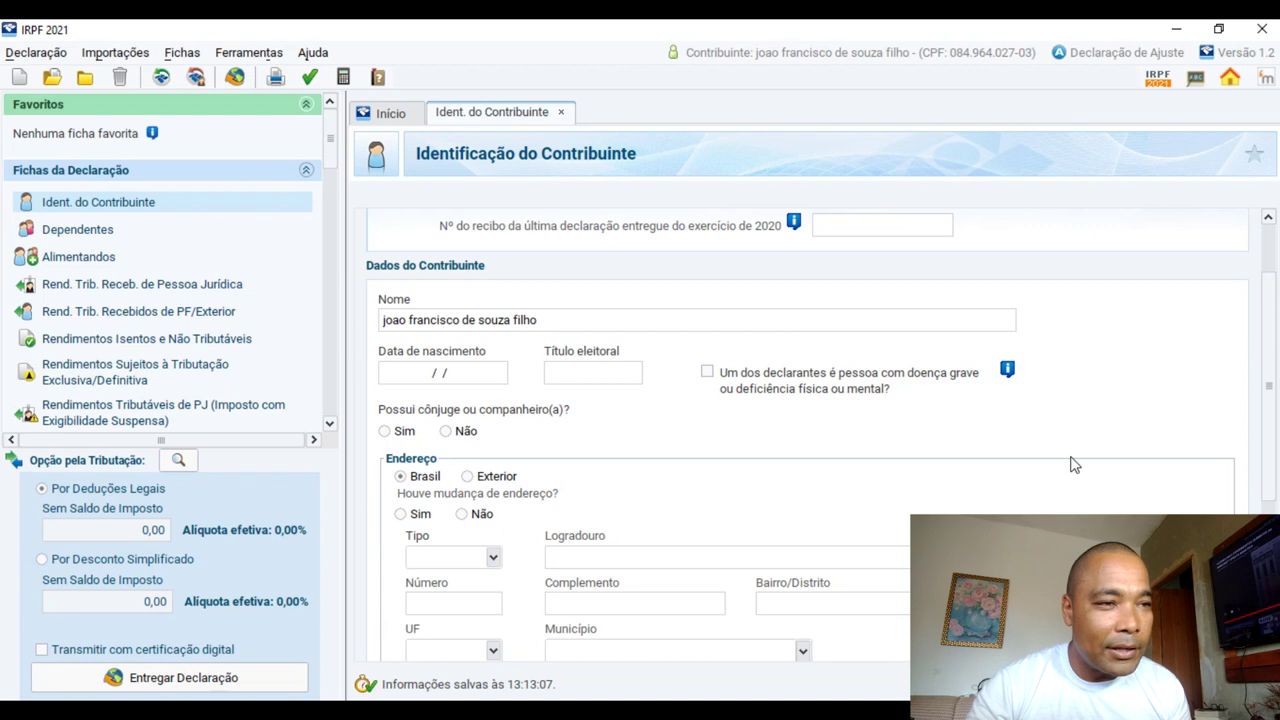
{"action": "scroll", "coordinate": [1266, 450], "scroll_direction": "down", "scroll_amount": 3}
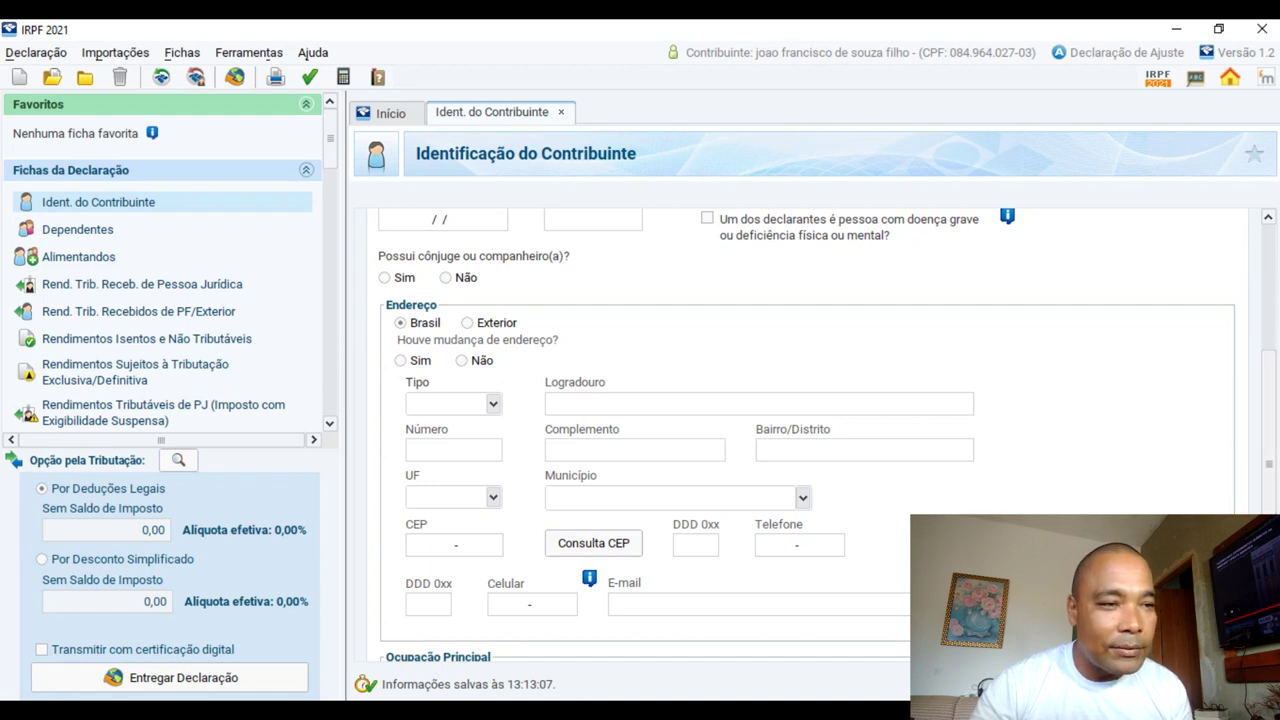
{"action": "scroll", "coordinate": [827, 435], "scroll_direction": "down", "scroll_amount": 3}
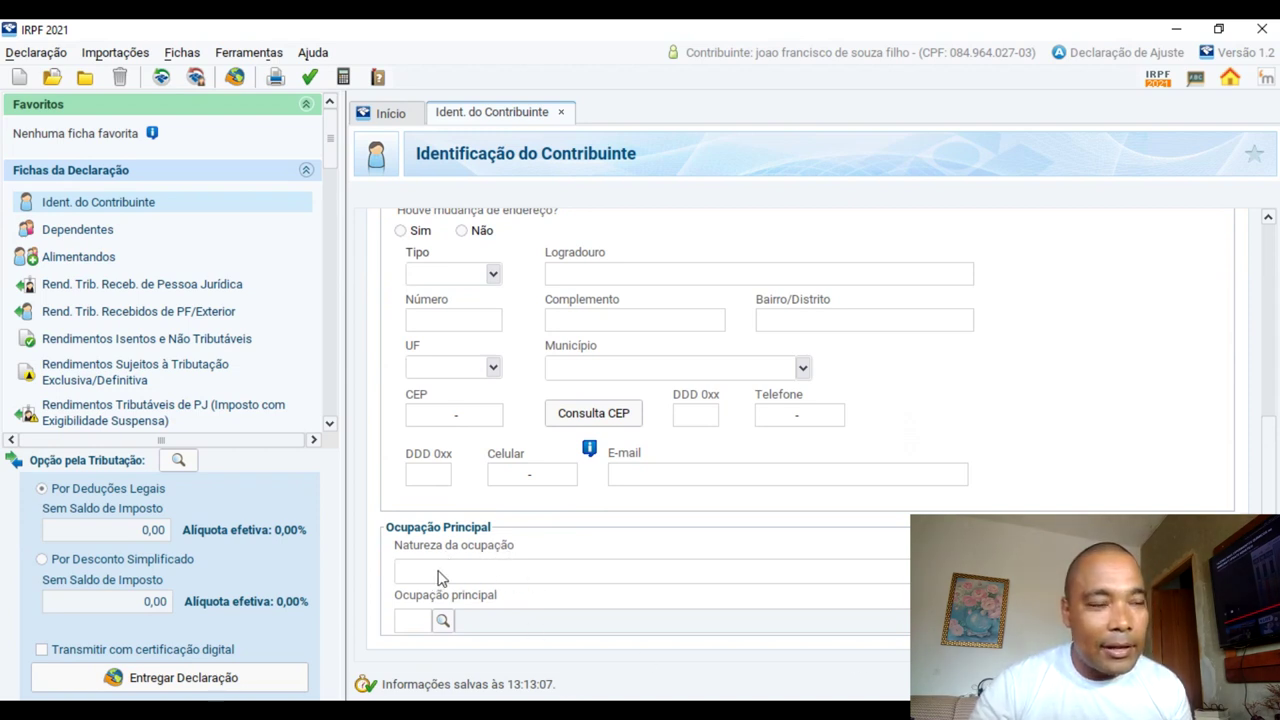
{"action": "left_click", "coordinate": [813, 573]}
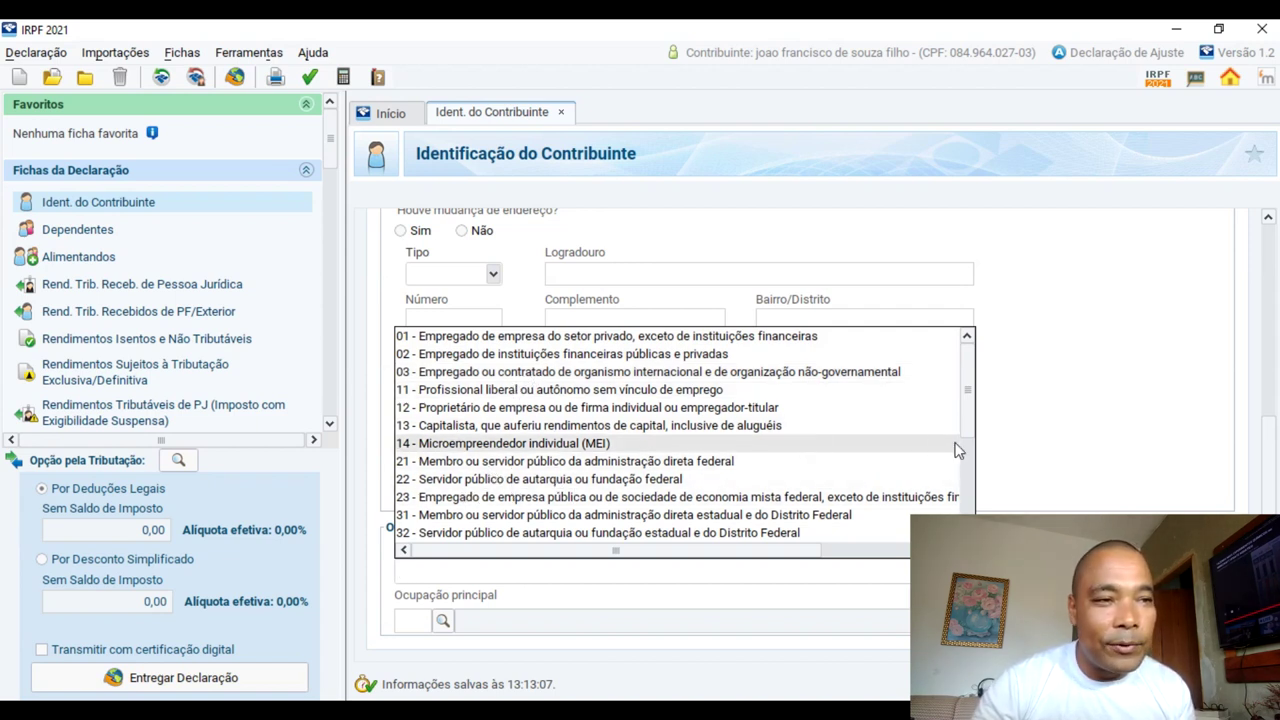
{"action": "left_click", "coordinate": [1008, 455]}
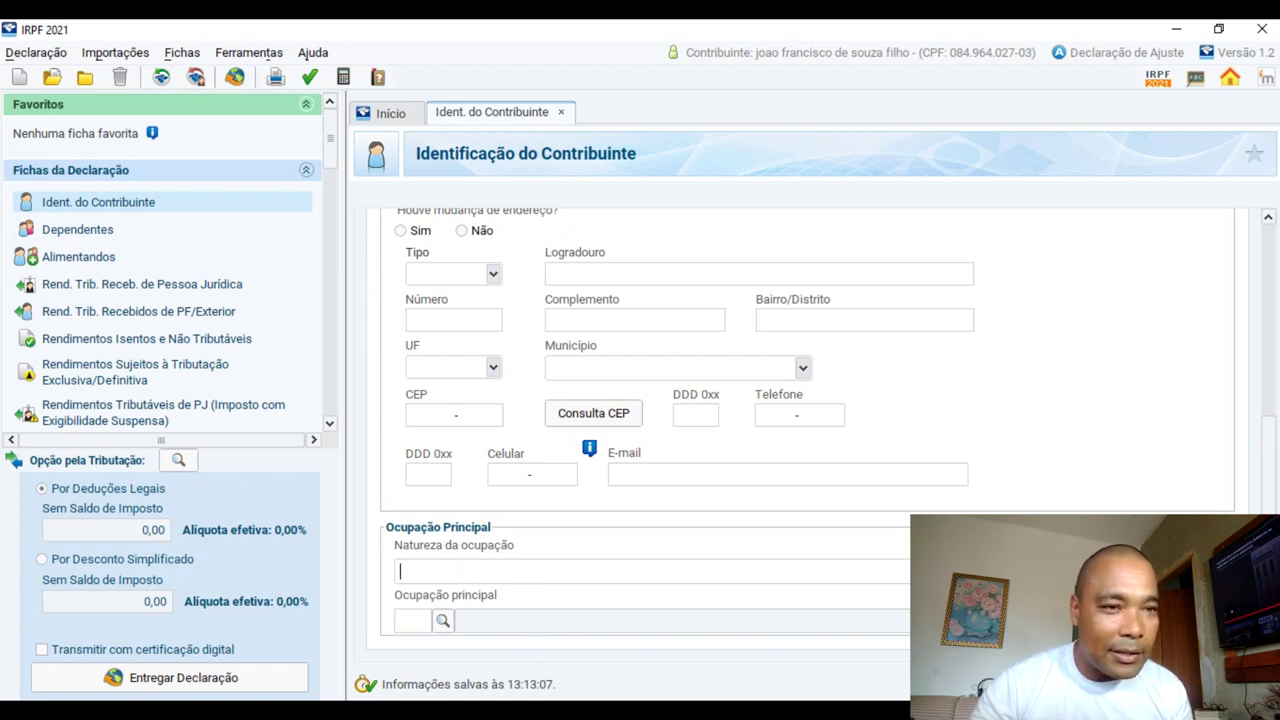
{"action": "left_click", "coordinate": [480, 570]}
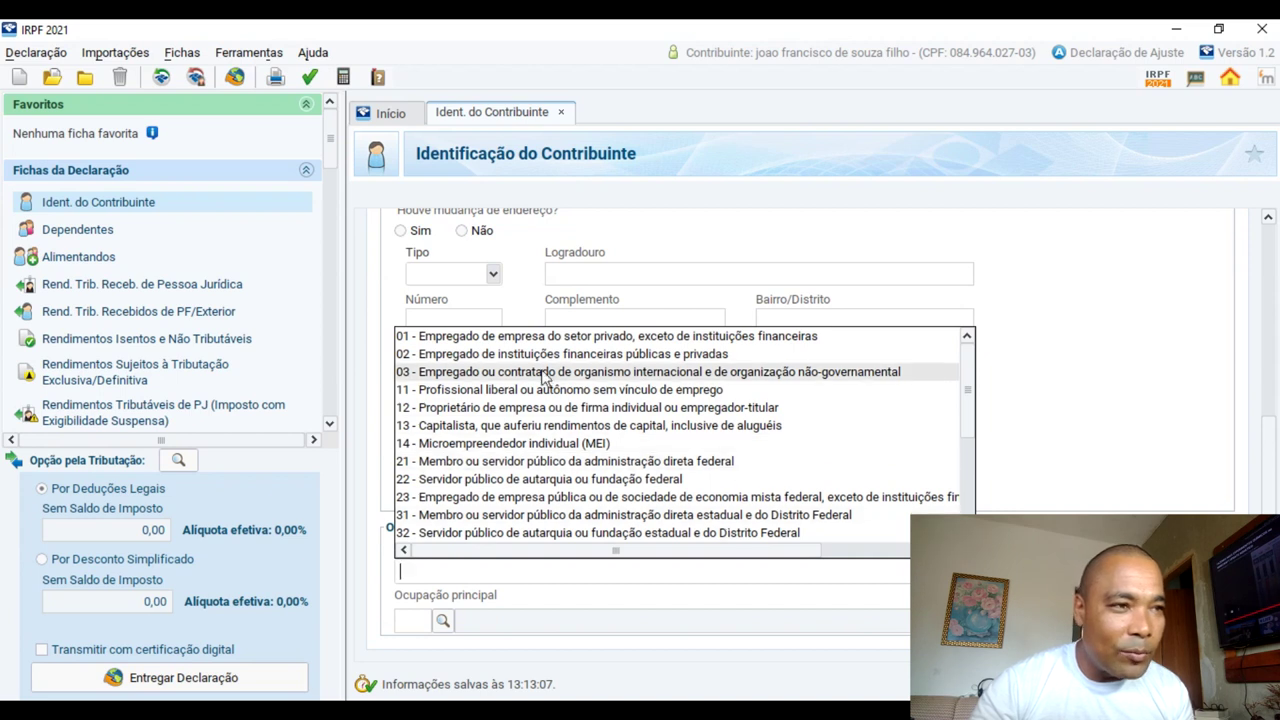
{"action": "left_click", "coordinate": [451, 343]}
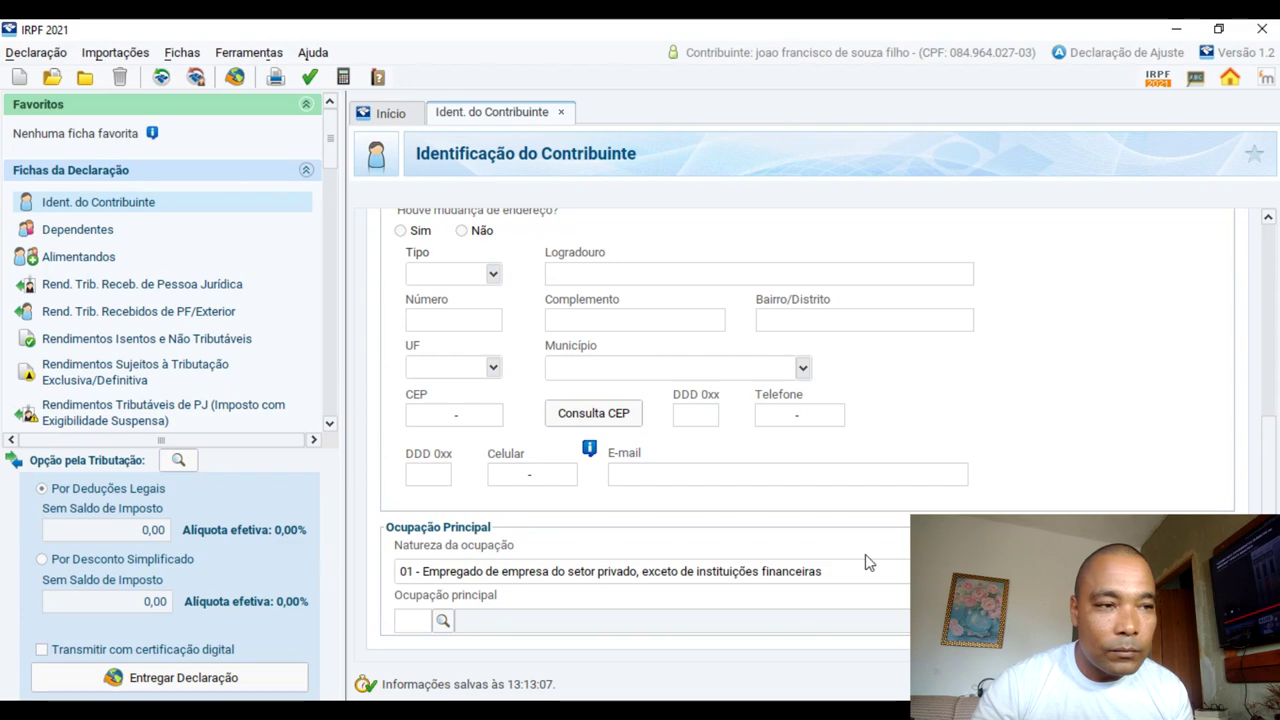
Set Ocupação principal to the industrial, commercial or service company occupation within the group 02-Dirigentes e Gerentes.
{"action": "left_click", "coordinate": [443, 622]}
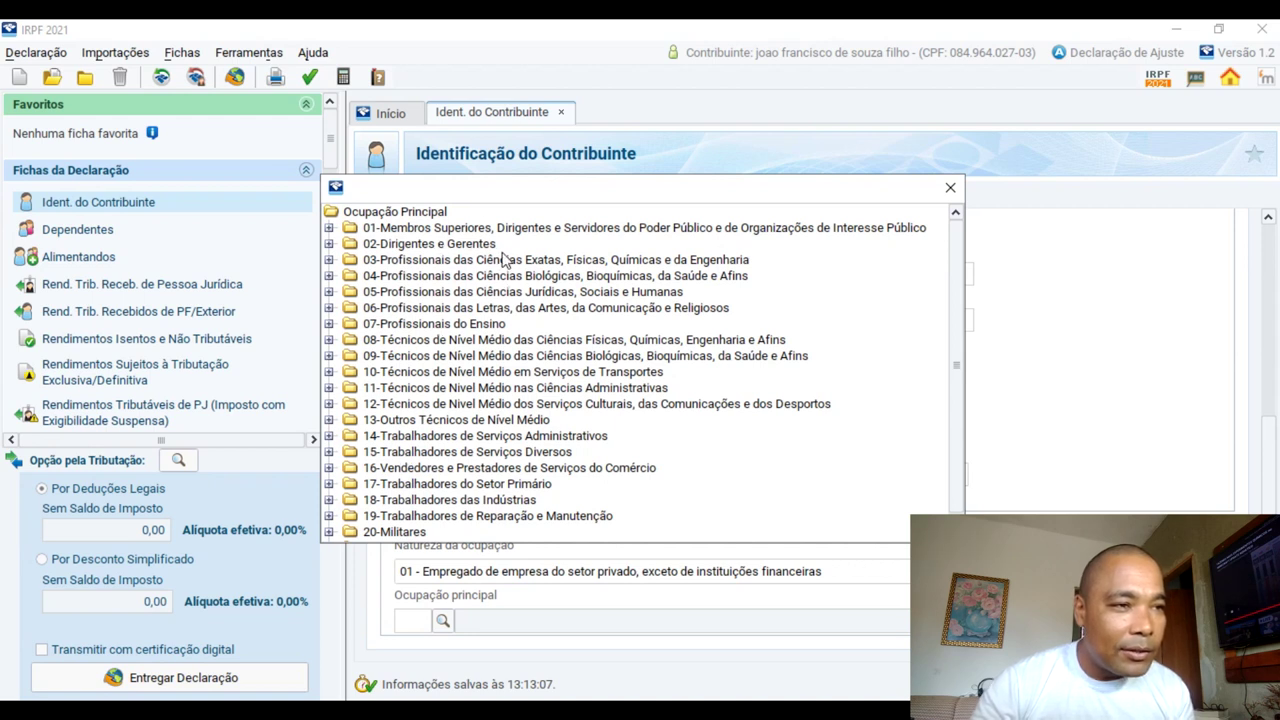
{"action": "left_click", "coordinate": [443, 245]}
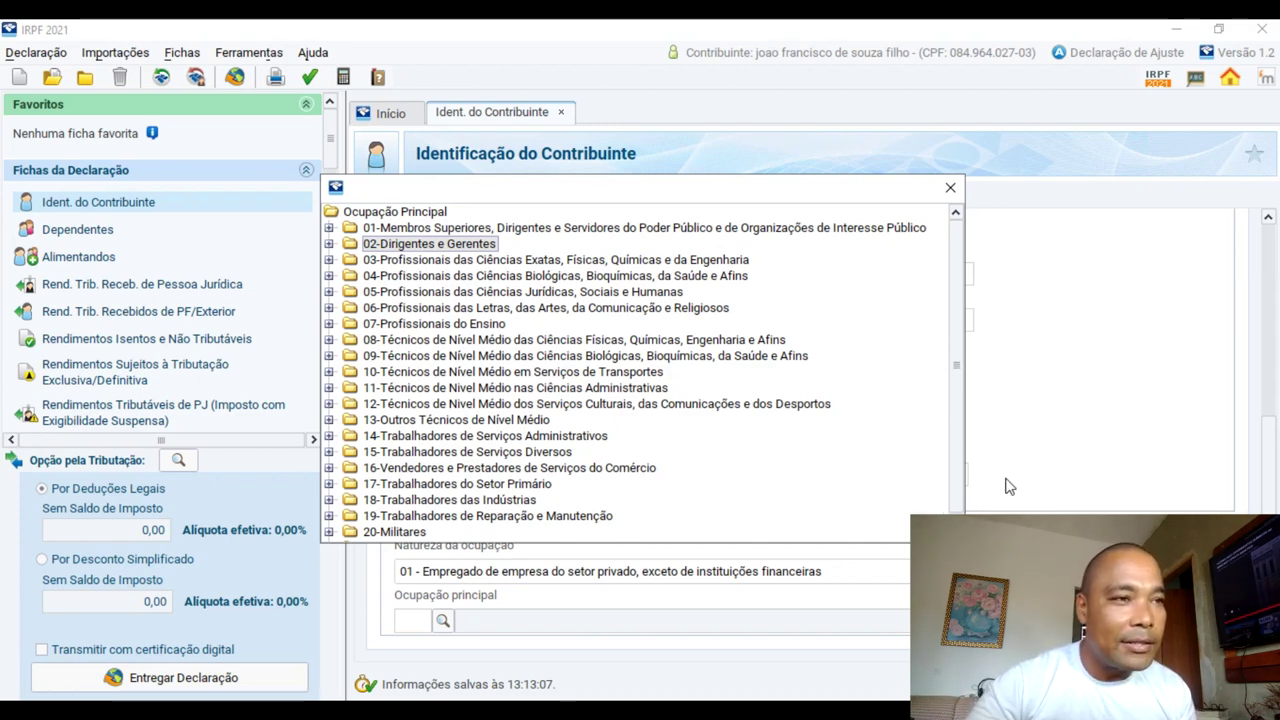
{"action": "key", "text": "Return"}
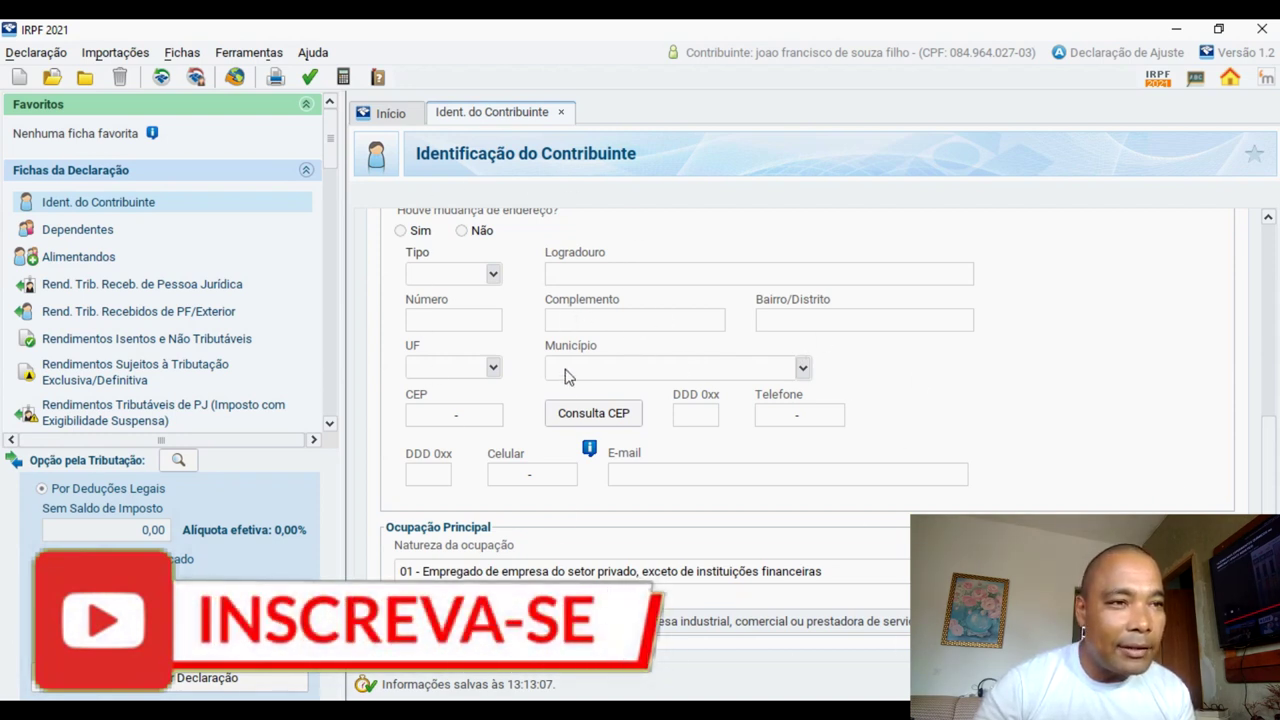
{"action": "scroll", "coordinate": [1238, 488], "scroll_direction": "up", "scroll_amount": 3}
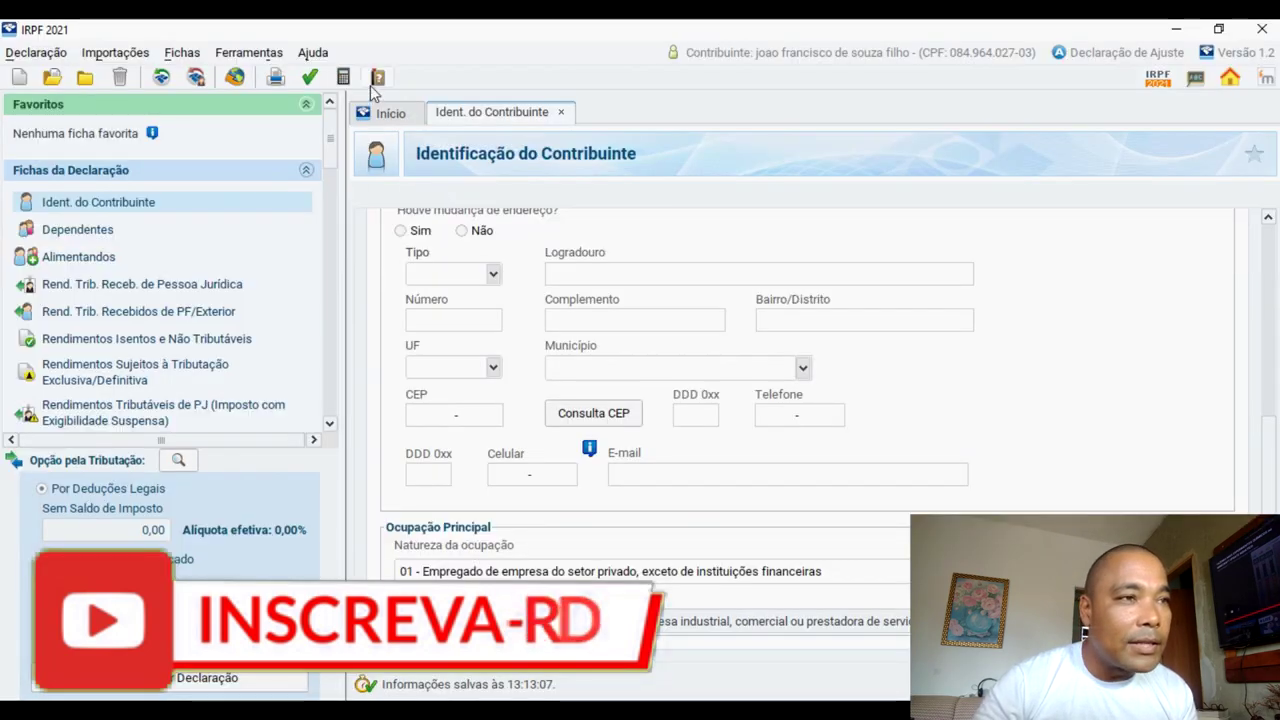
Open a blank dependent entry in the Dependentes form, review the Tipo de Dependente options, and leave the entry unfilled.
{"action": "left_click", "coordinate": [390, 113]}
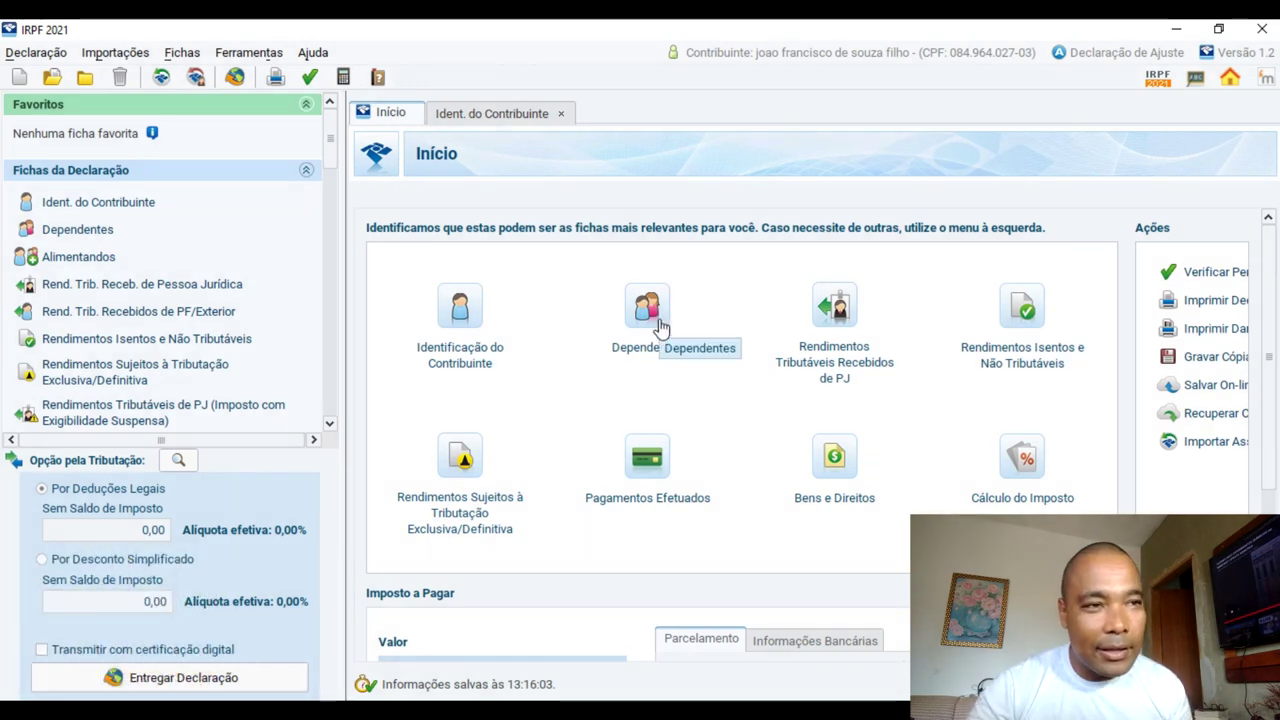
{"action": "left_click", "coordinate": [663, 330]}
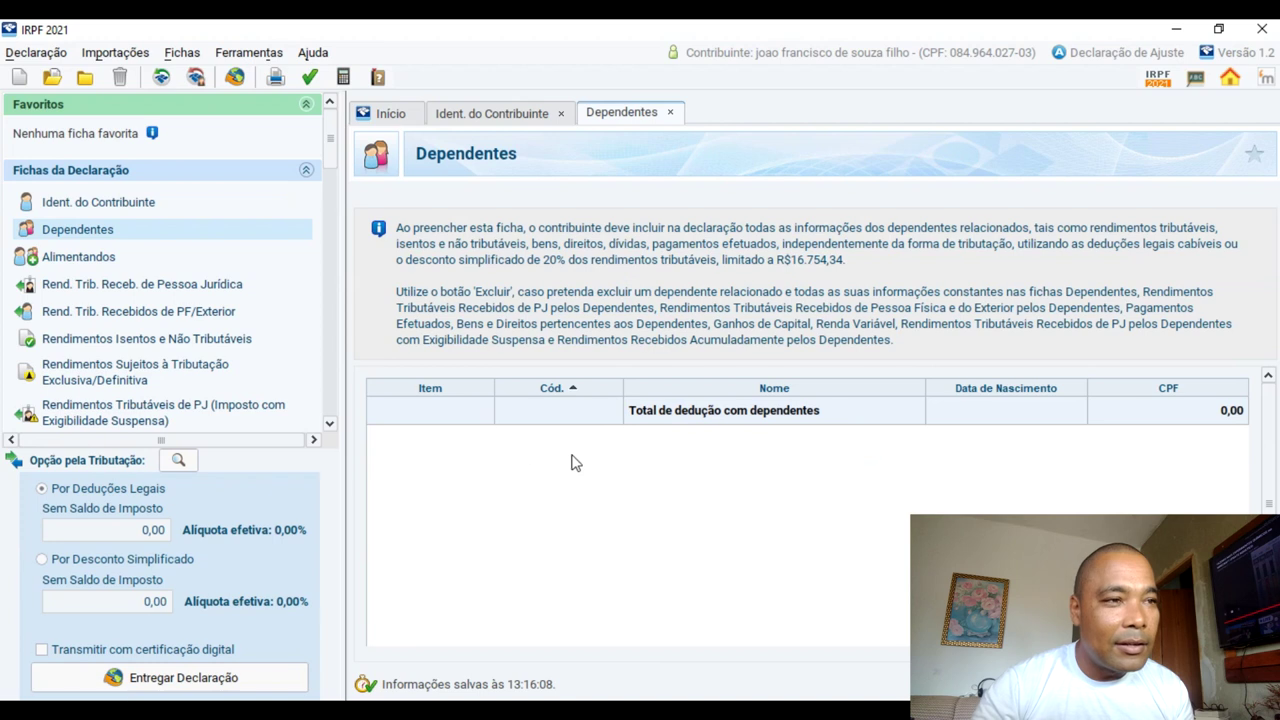
{"action": "scroll", "coordinate": [443, 425], "scroll_direction": "down", "scroll_amount": 1}
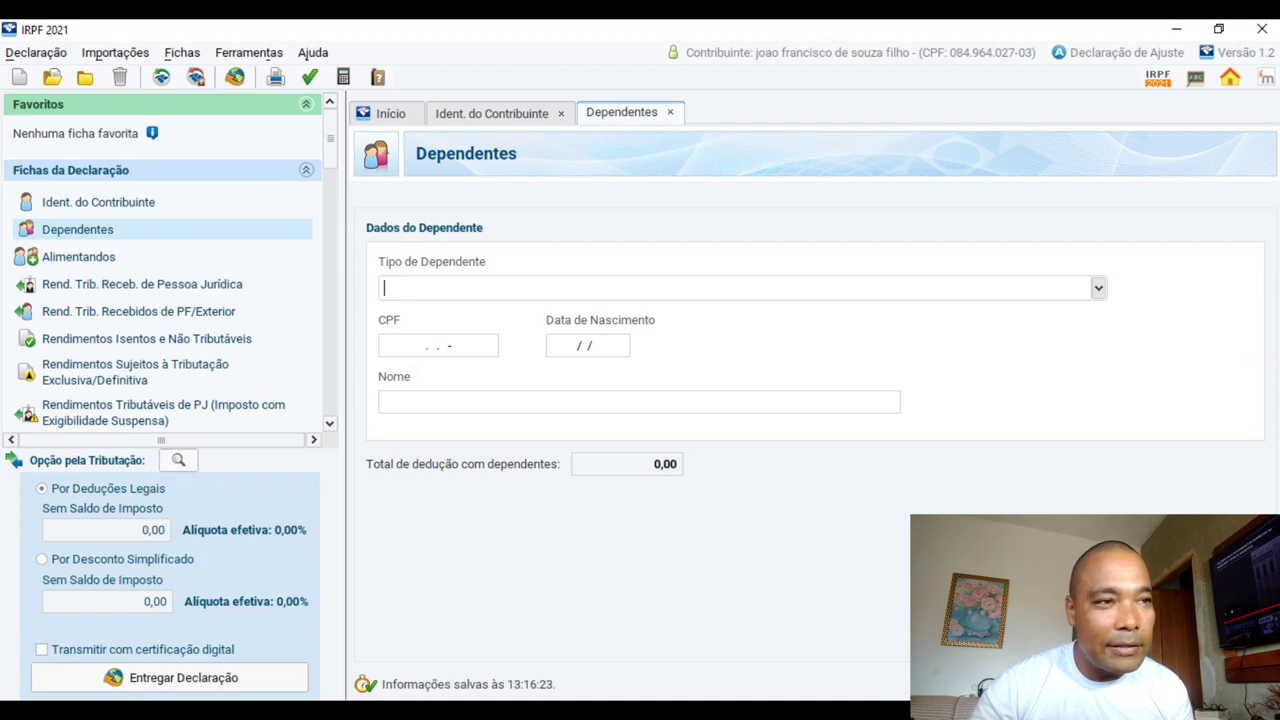
{"action": "left_click", "coordinate": [1103, 292]}
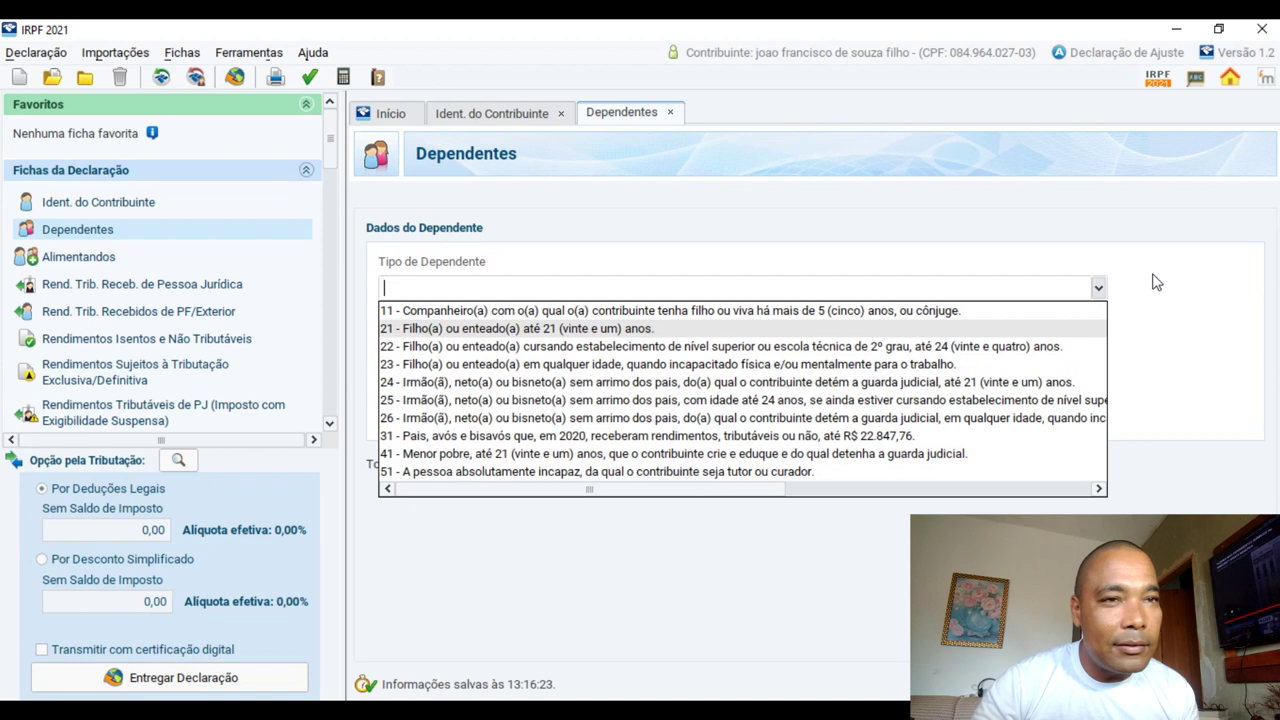
{"action": "left_click", "coordinate": [1104, 296]}
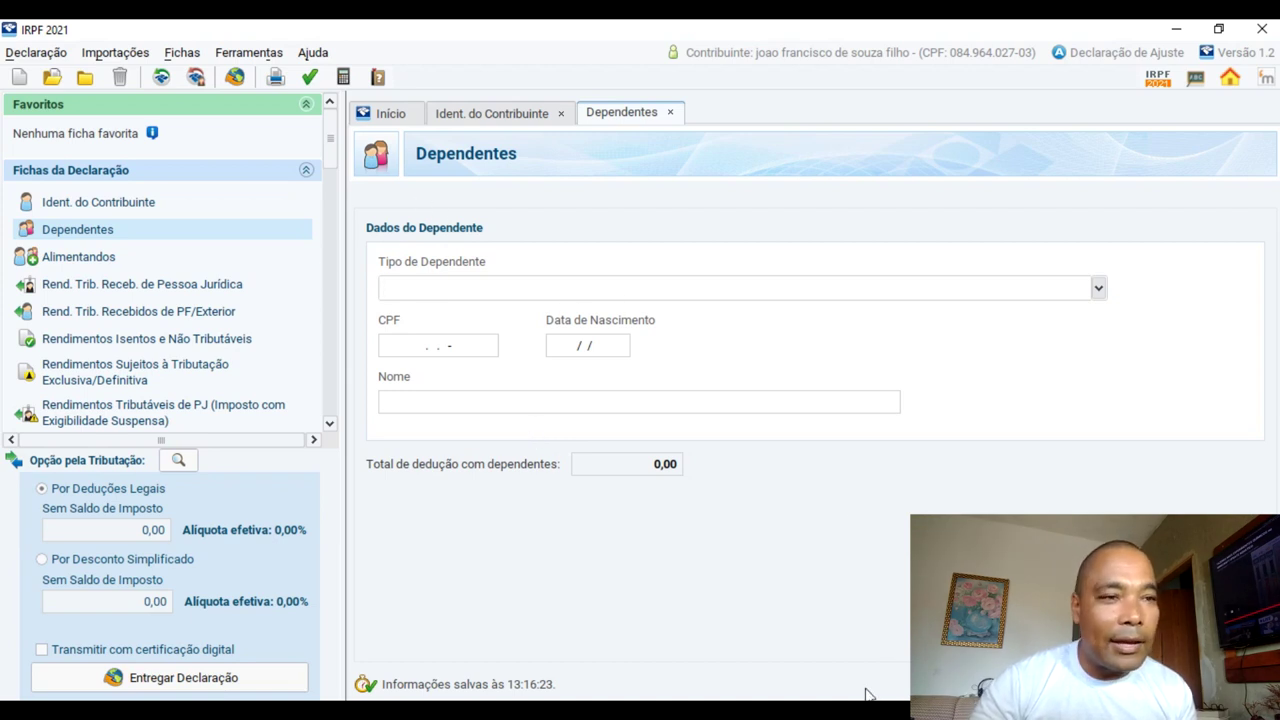
{"action": "key", "text": "Escape"}
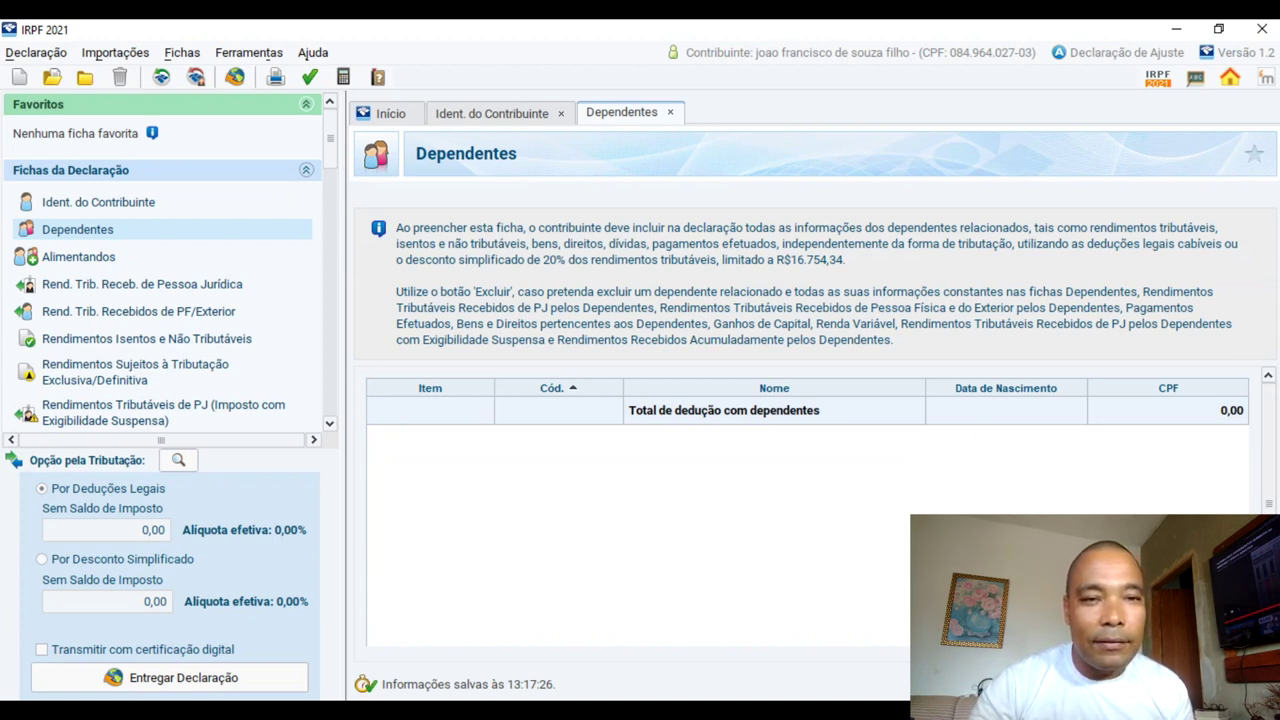
{"action": "scroll", "coordinate": [808, 500], "scroll_direction": "down", "scroll_amount": 1}
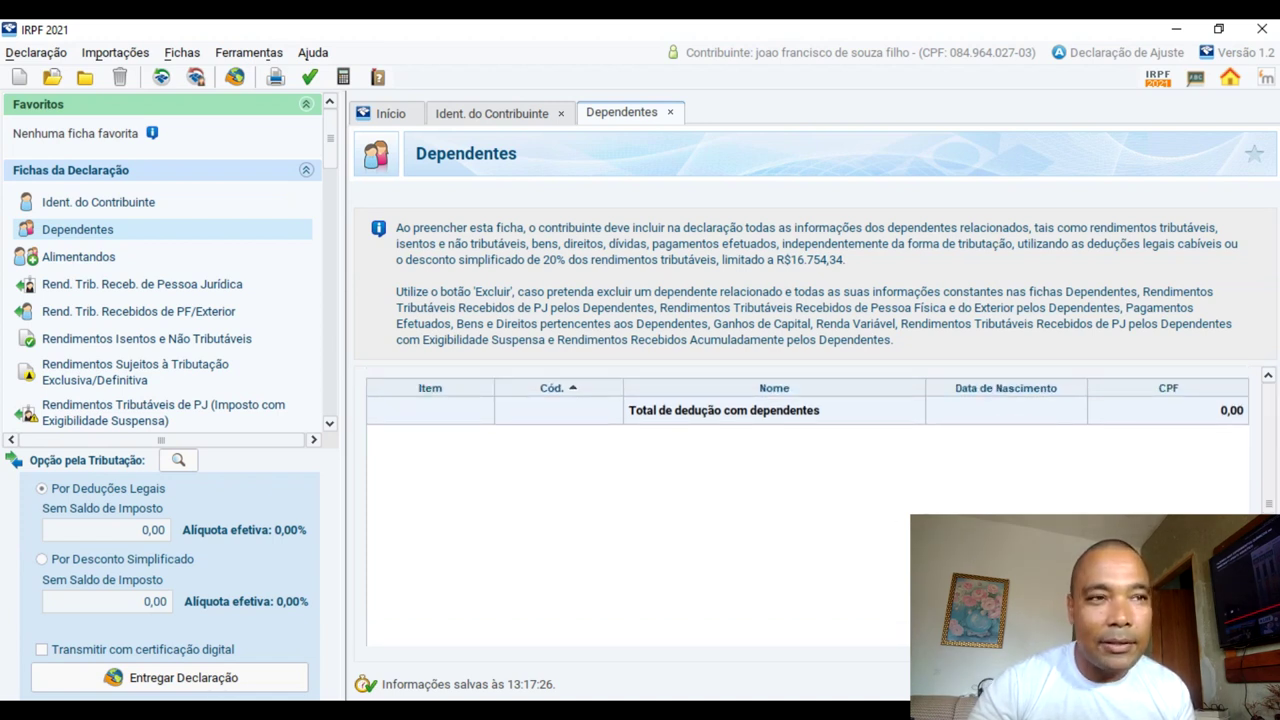
Review the fields of a blank payer entry for the Titular in Rendimentos Tributáveis Recebidos de PJ and return to Início.
{"action": "left_click", "coordinate": [400, 118]}
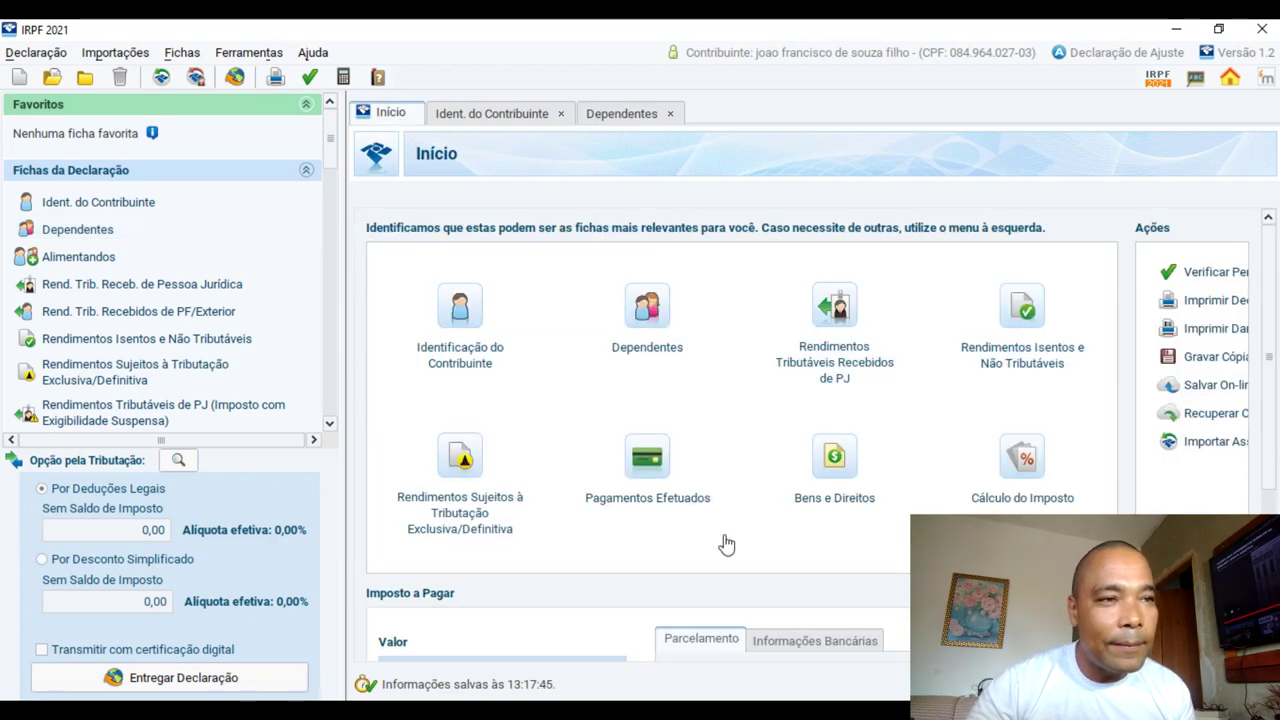
{"action": "left_click", "coordinate": [838, 330]}
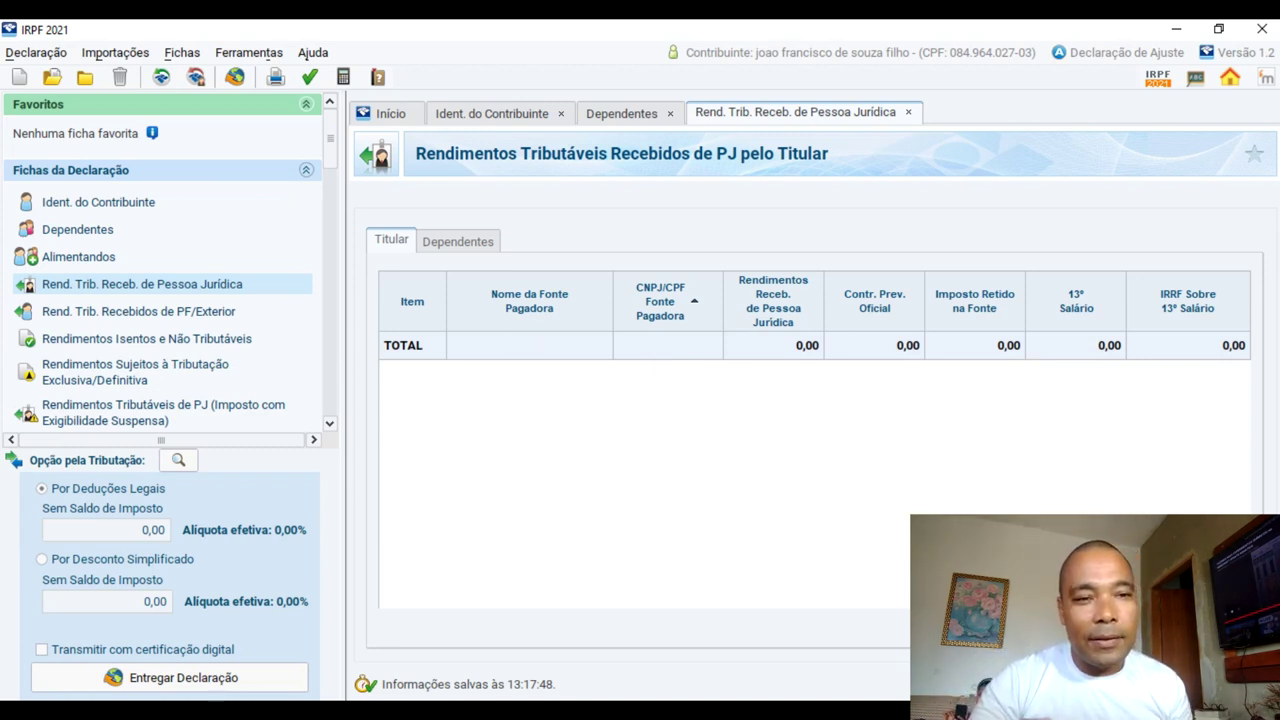
{"action": "key", "text": "alt+n"}
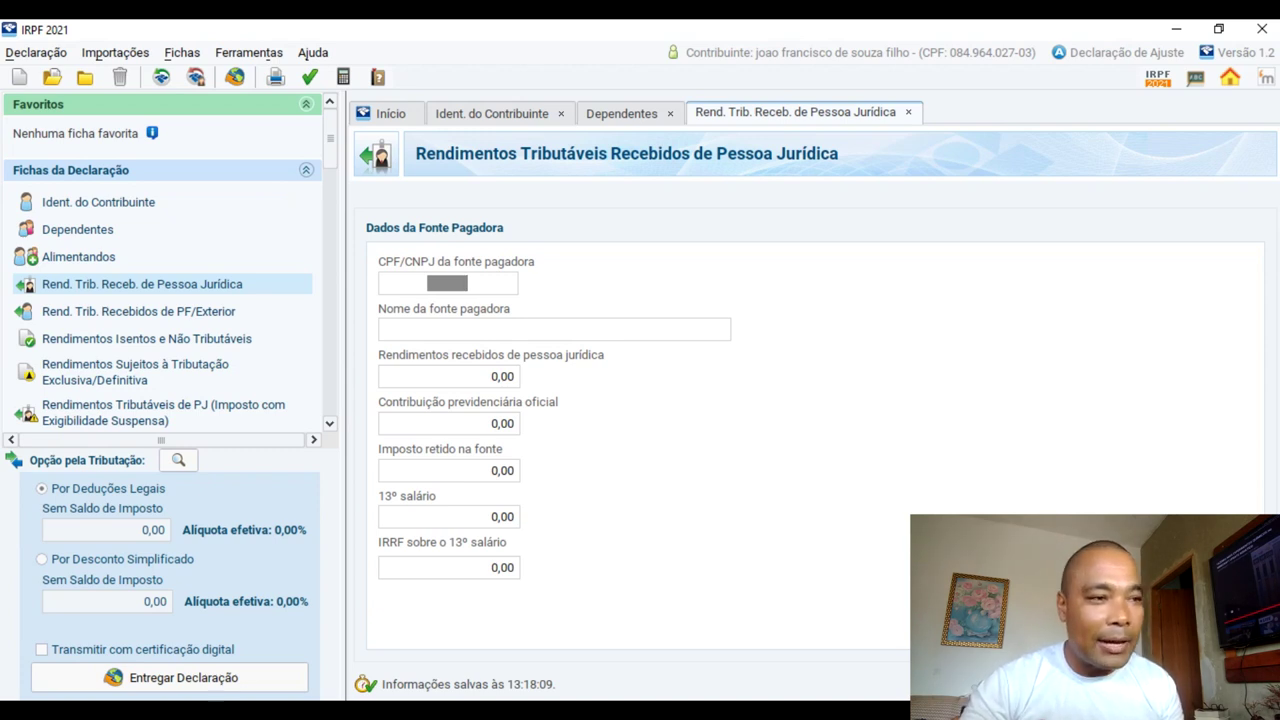
{"action": "key", "text": "Escape"}
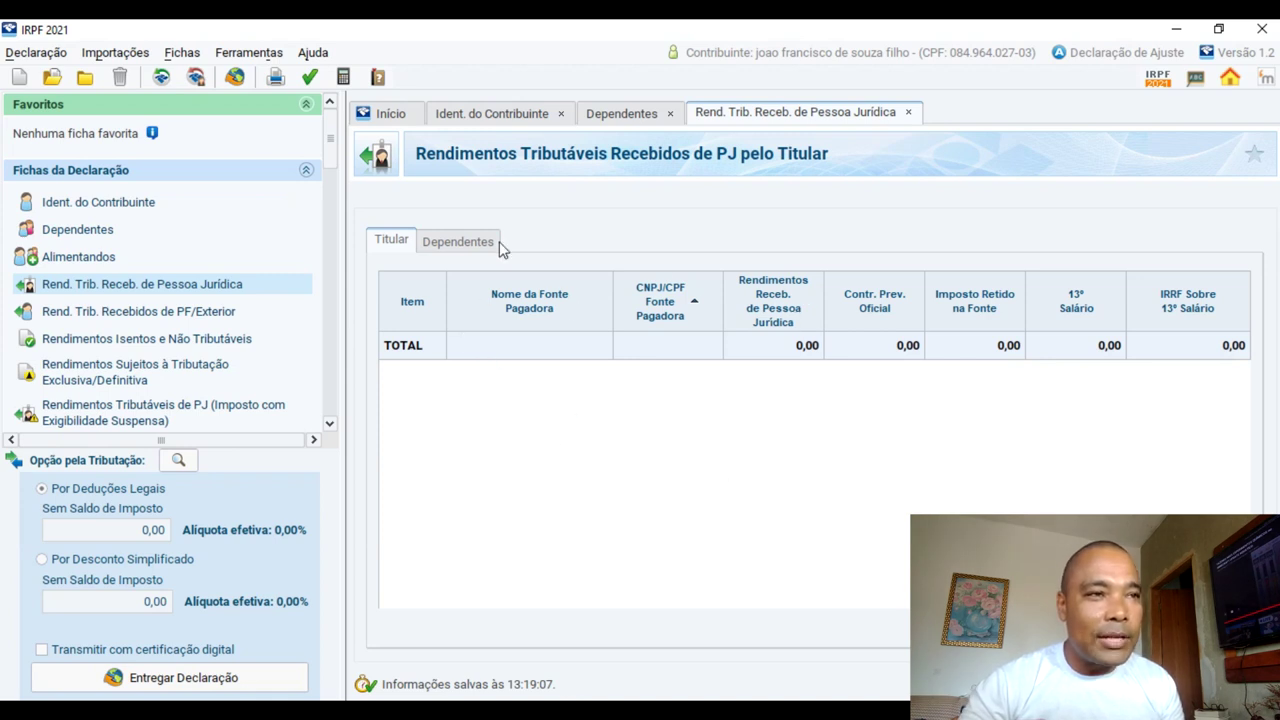
{"action": "left_click", "coordinate": [391, 117]}
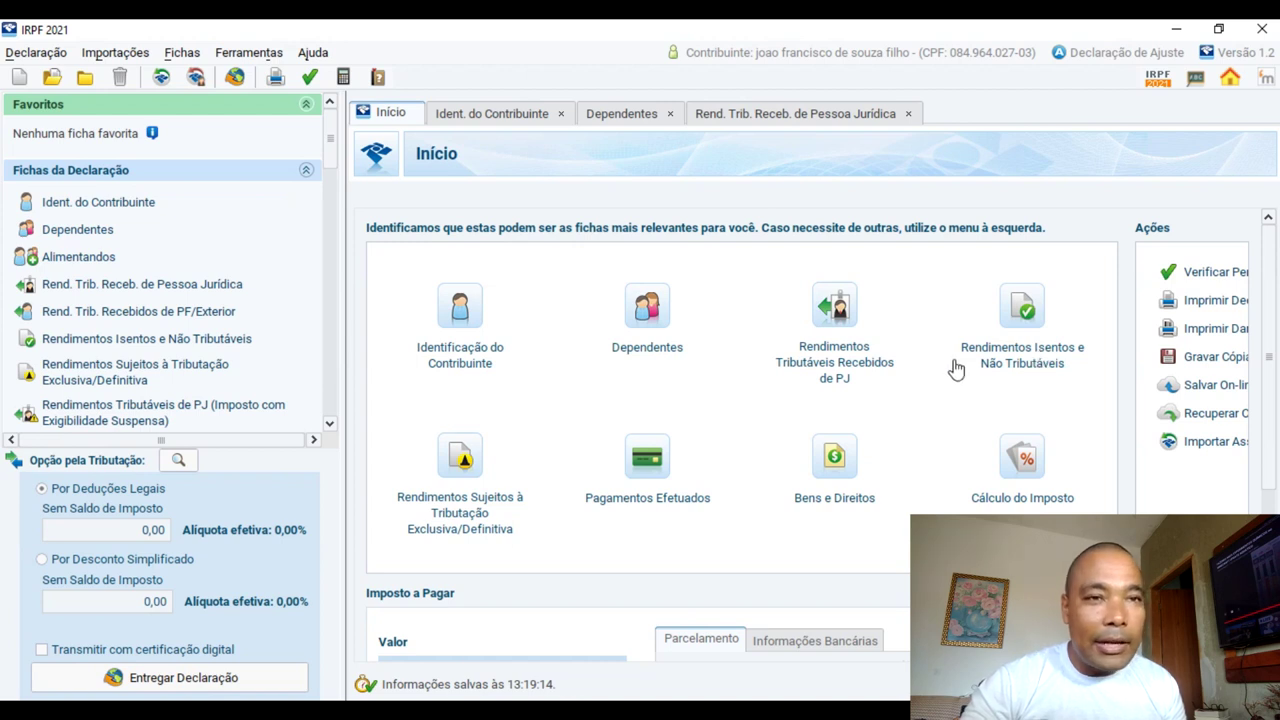
Look over the suggested forms and the Imposto a Pagar section on the Início page.
{"action": "left_click_drag", "start_coordinate": [1268, 306], "coordinate": [1276, 396]}
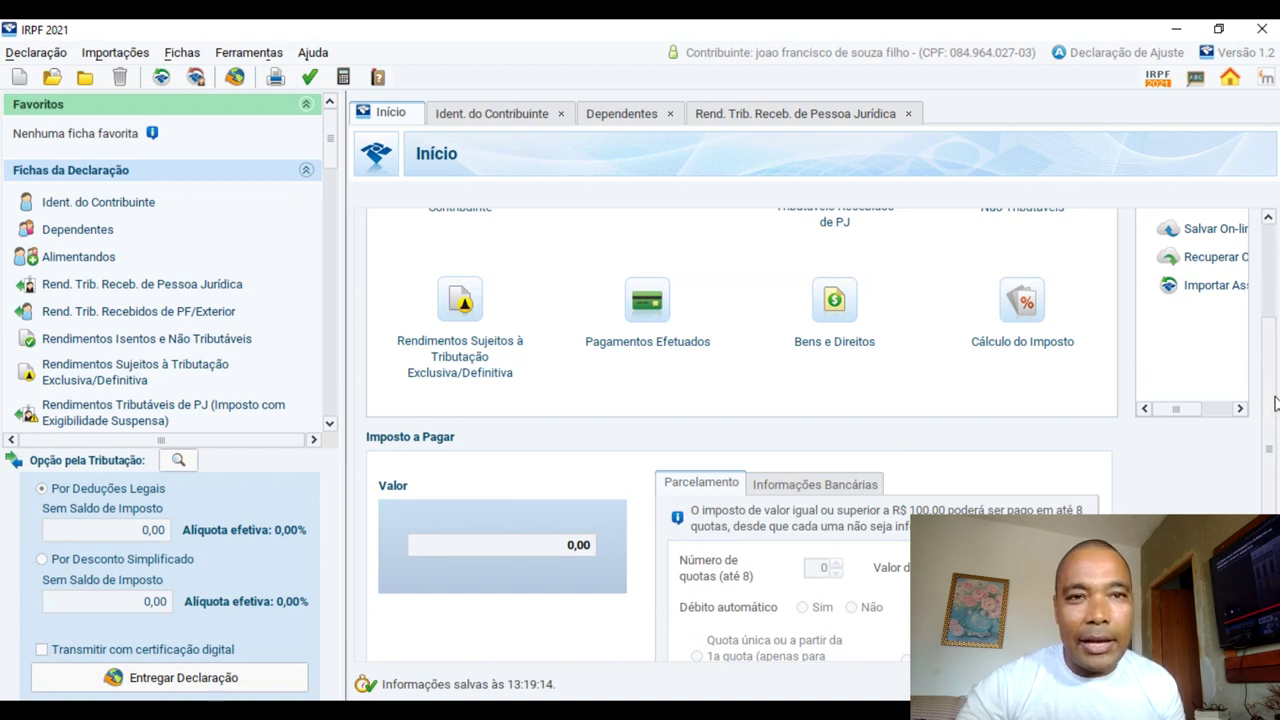
{"action": "scroll", "coordinate": [1274, 402], "scroll_direction": "up", "scroll_amount": 3}
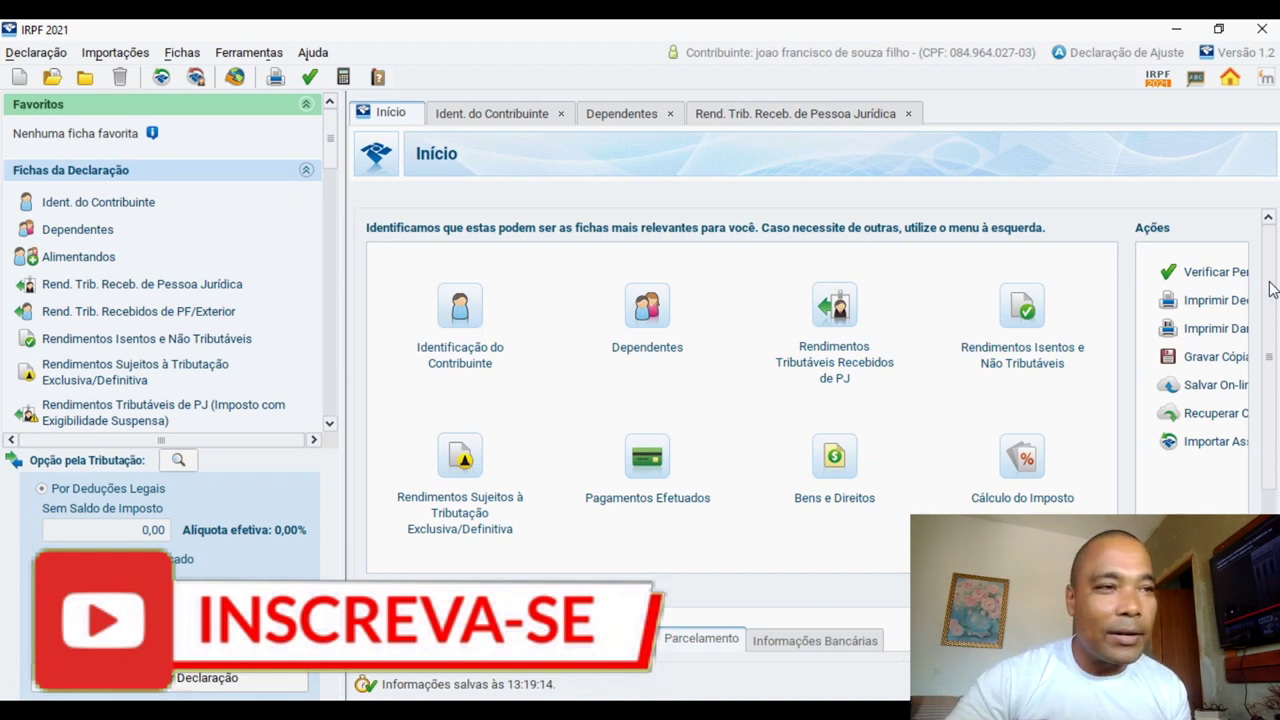
{"action": "left_click_drag", "start_coordinate": [1272, 289], "coordinate": [1272, 345]}
{"action": "left_click_drag", "start_coordinate": [1270, 412], "coordinate": [1270, 364]}
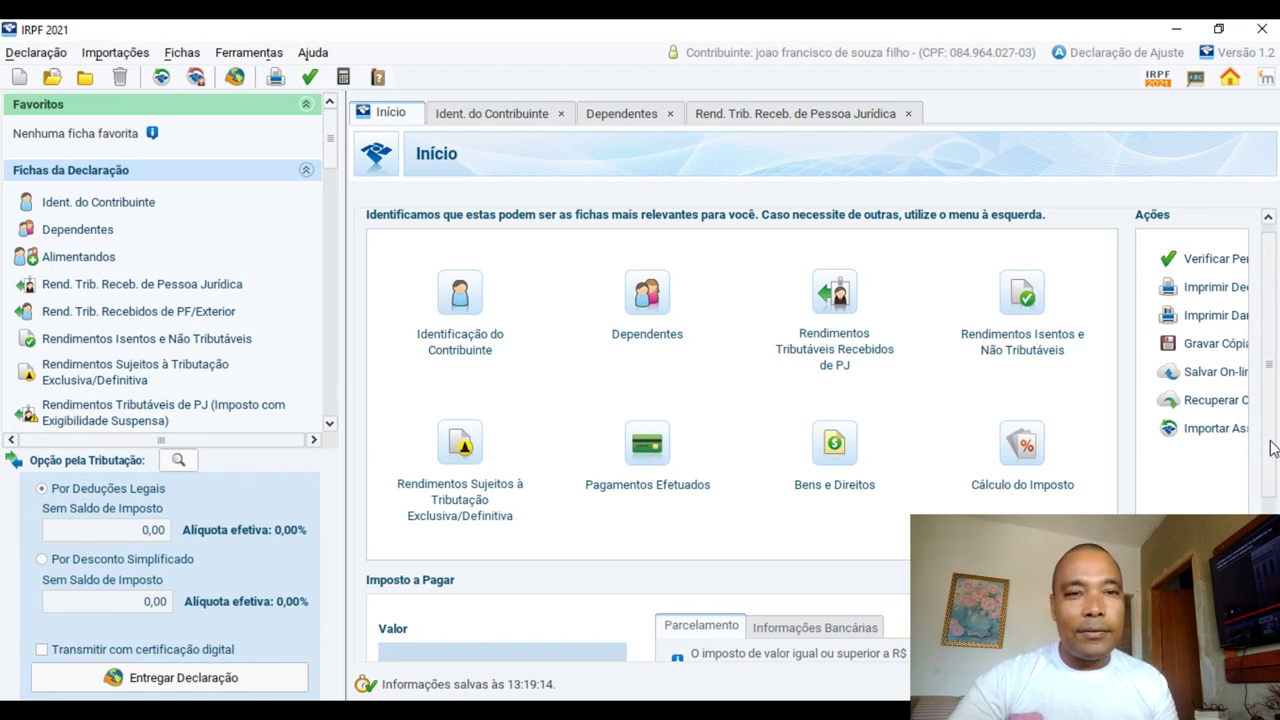
{"action": "scroll", "coordinate": [1270, 460], "scroll_direction": "up", "scroll_amount": 1}
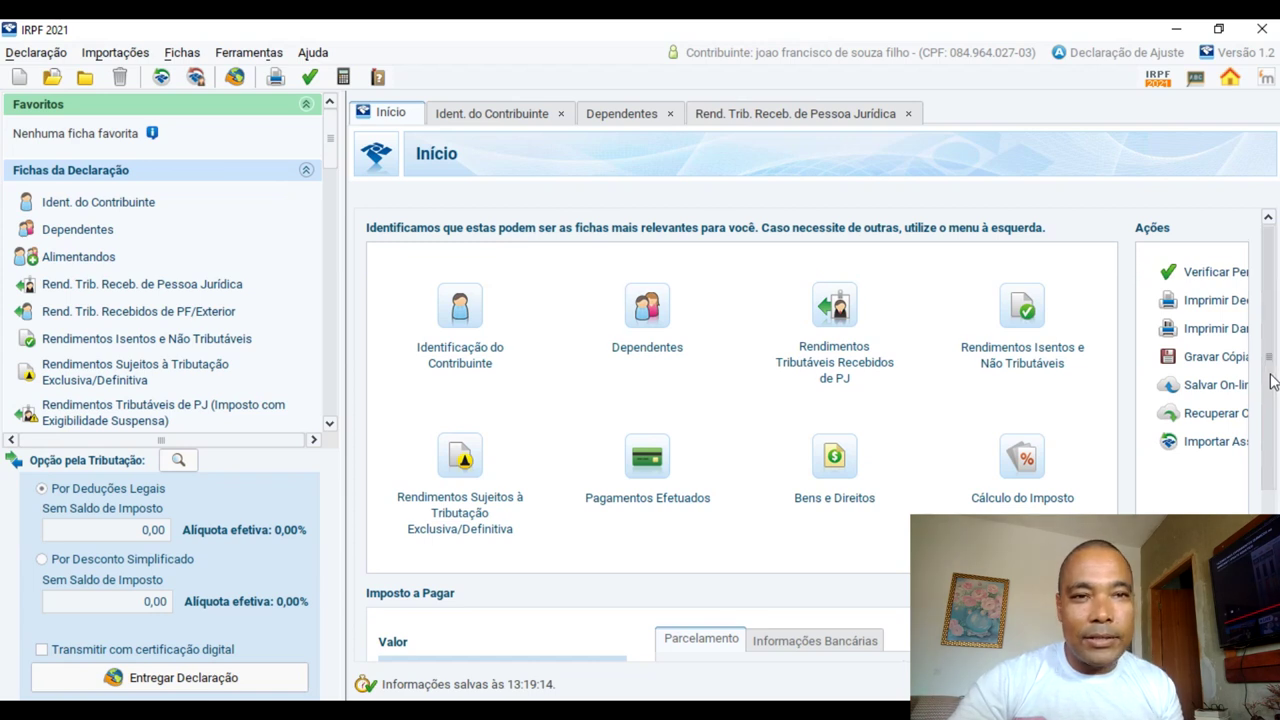
{"action": "scroll", "coordinate": [1272, 380], "scroll_direction": "down", "scroll_amount": 5}
{"action": "scroll", "coordinate": [1272, 380], "scroll_direction": "up", "scroll_amount": 5}
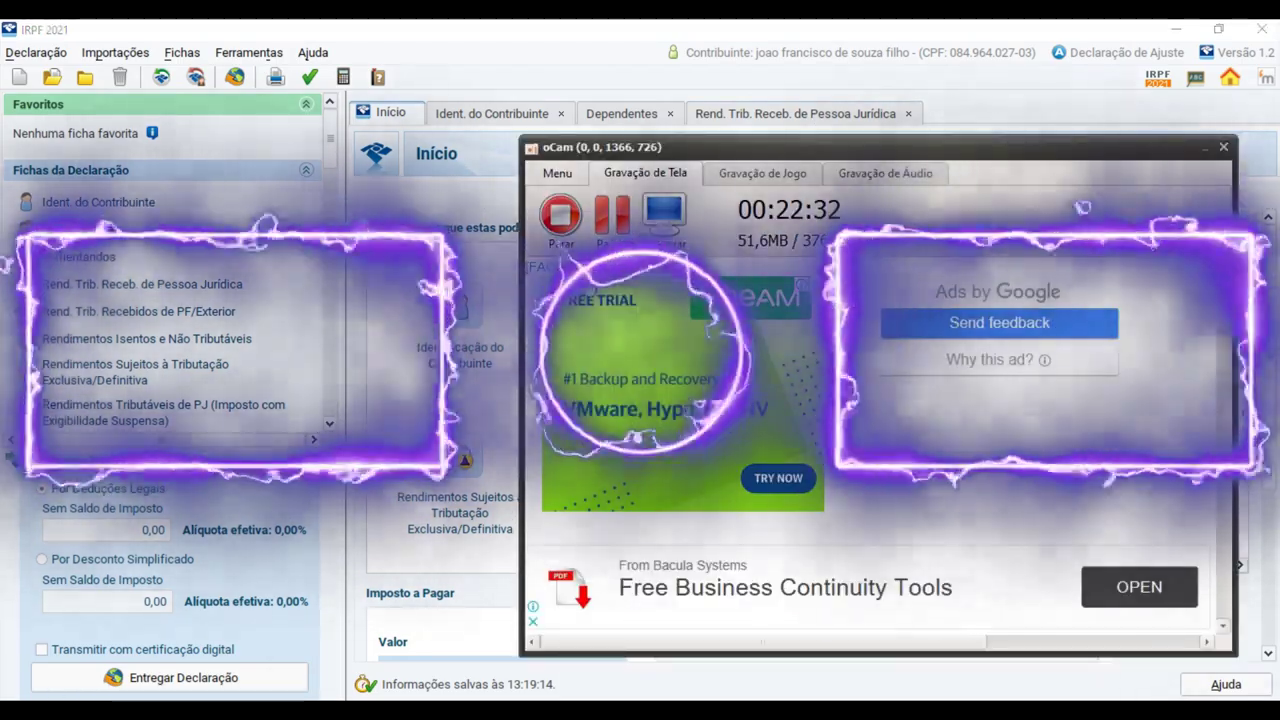
{"action": "left_click", "coordinate": [562, 240]}
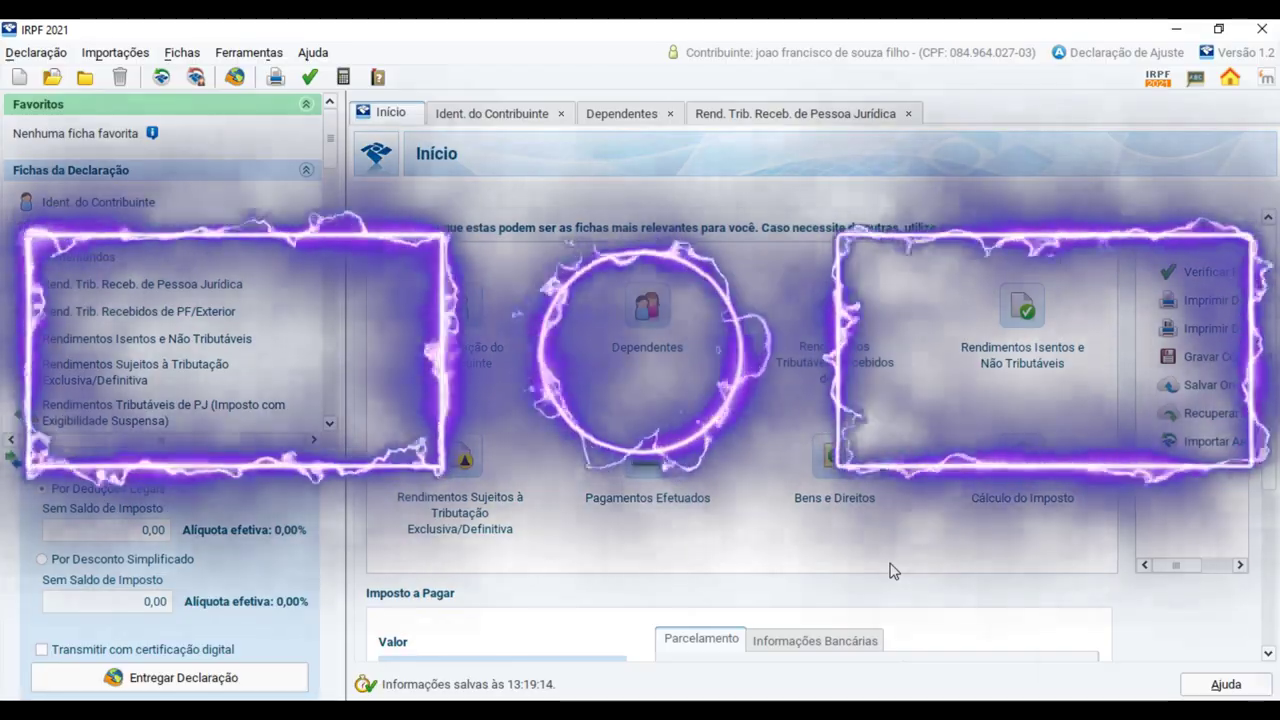